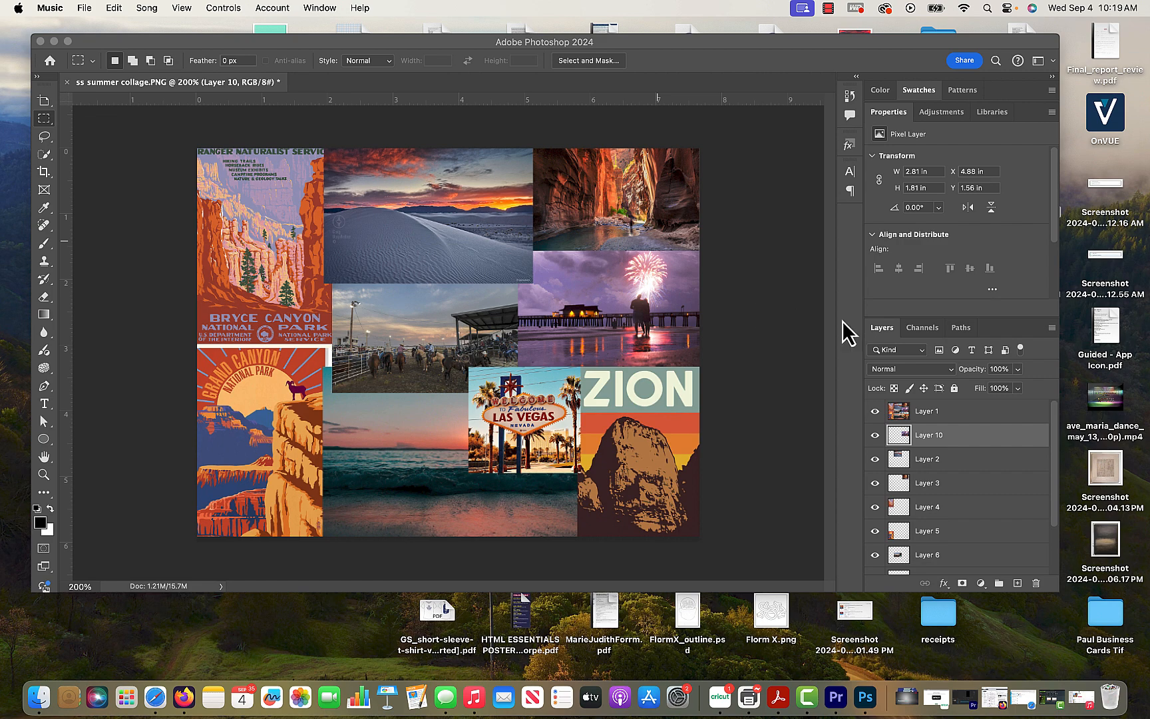
click(951, 498)
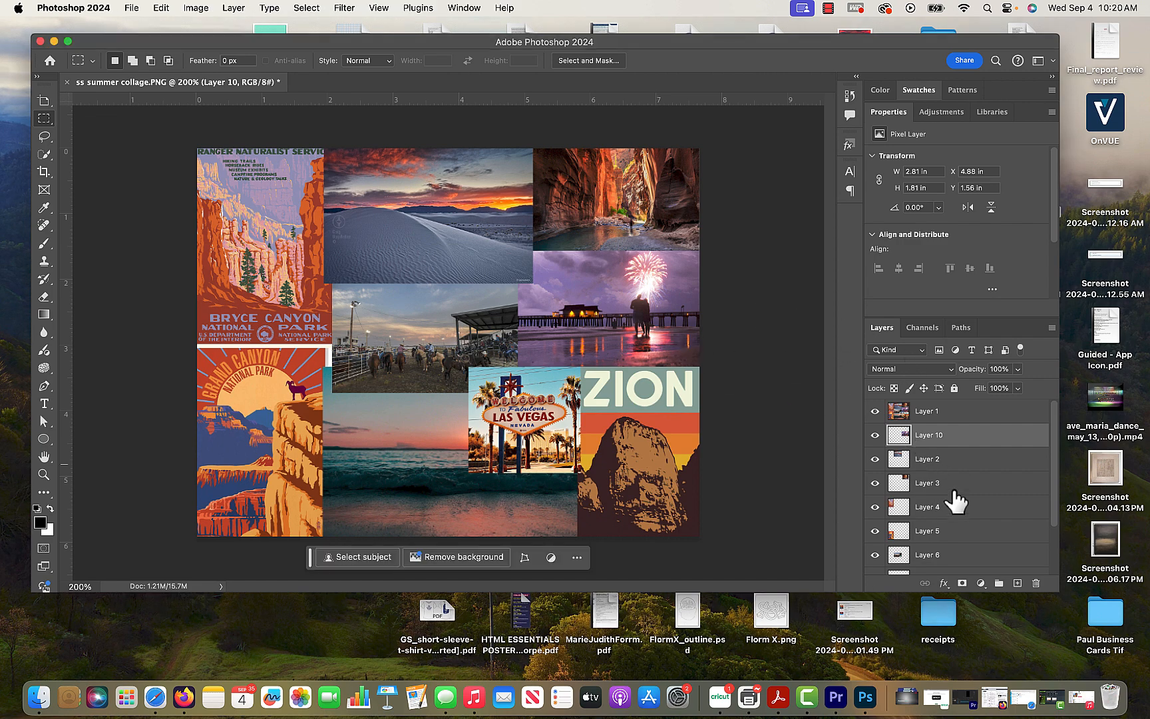
click(951, 500)
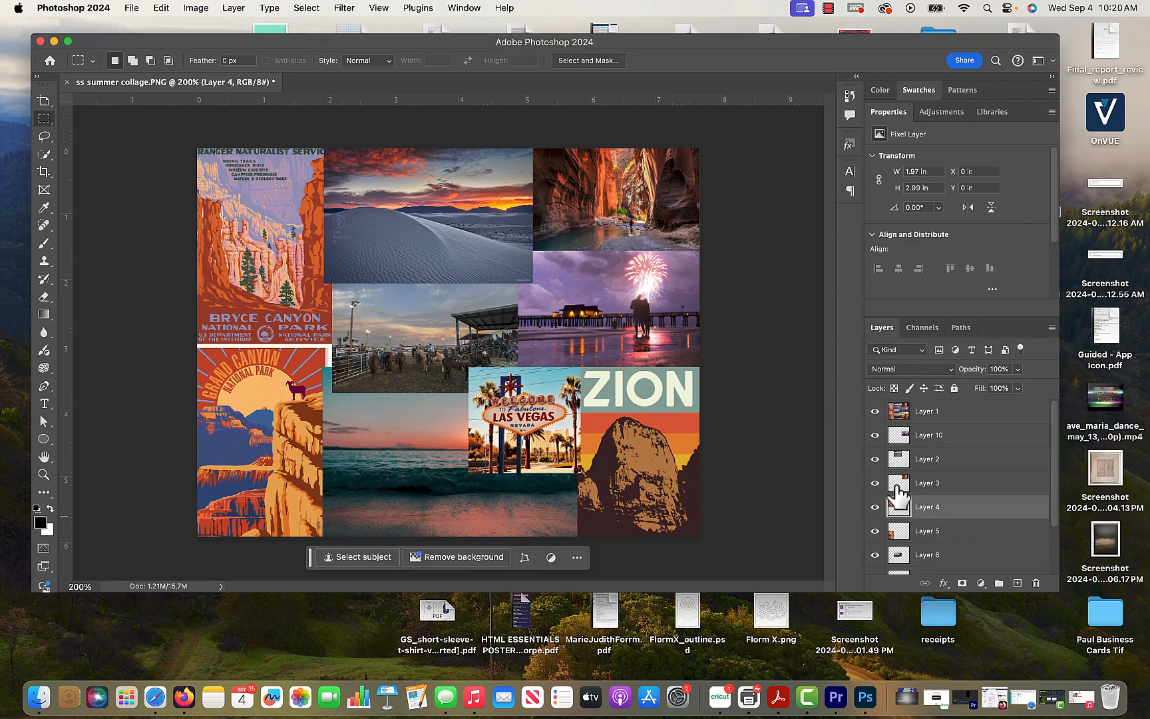
click(942, 556)
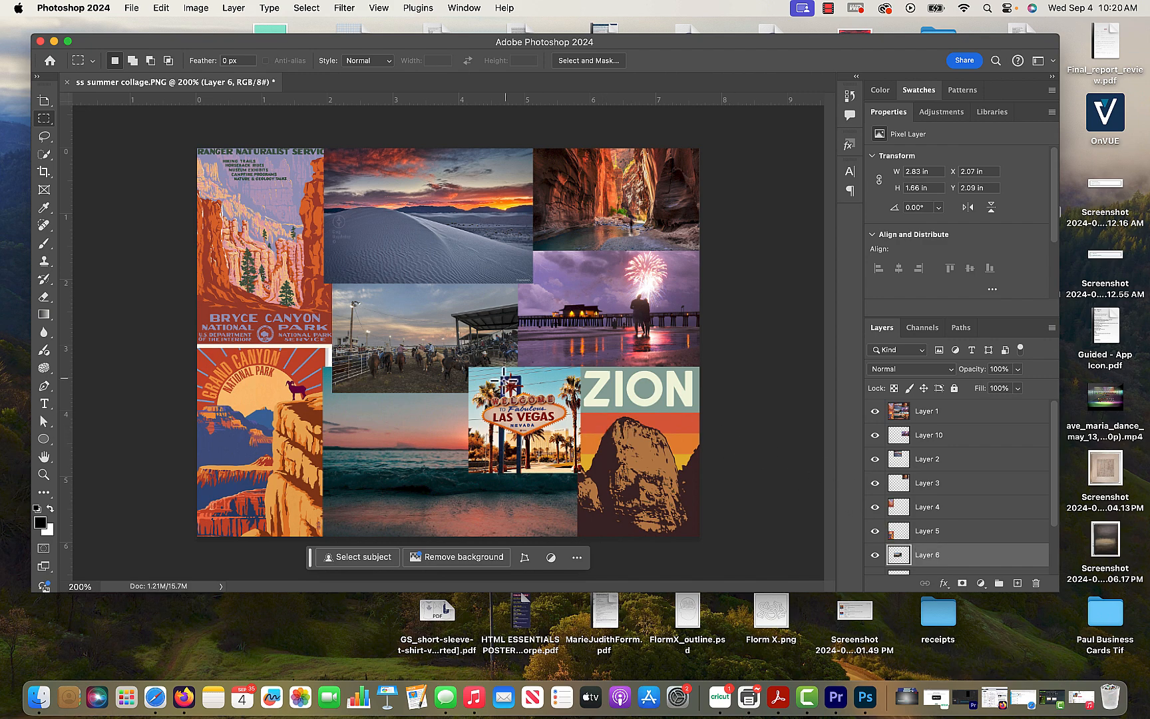
click(1010, 440)
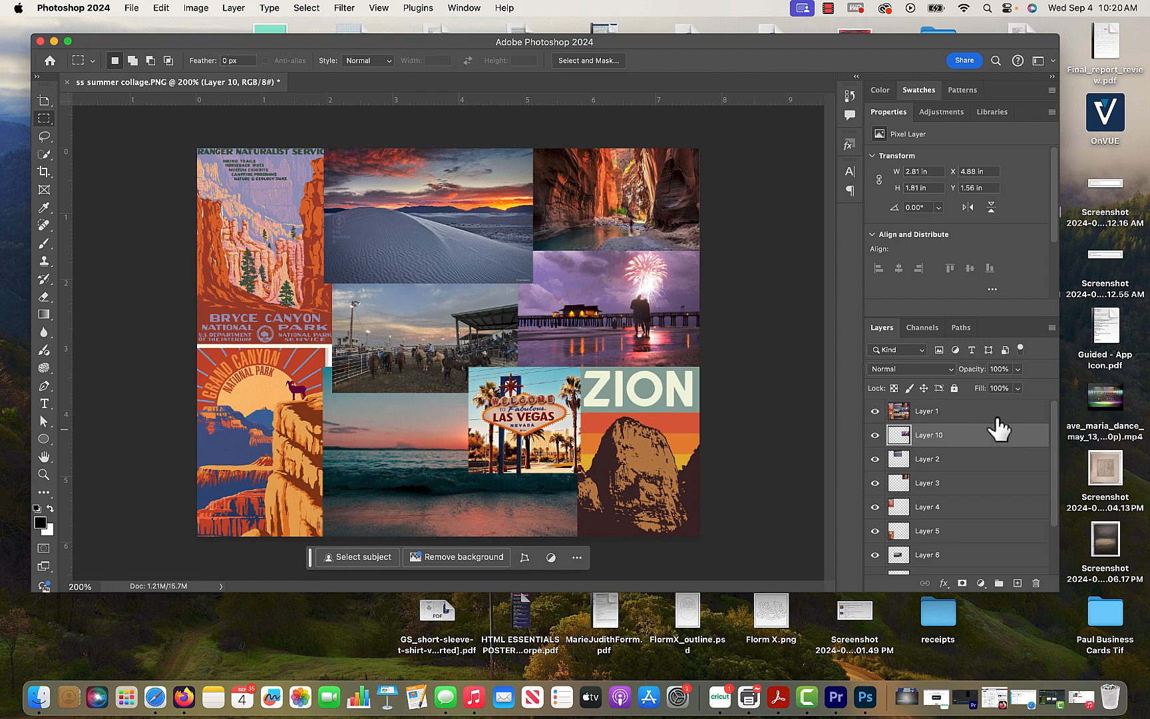
click(1000, 415)
click(1002, 436)
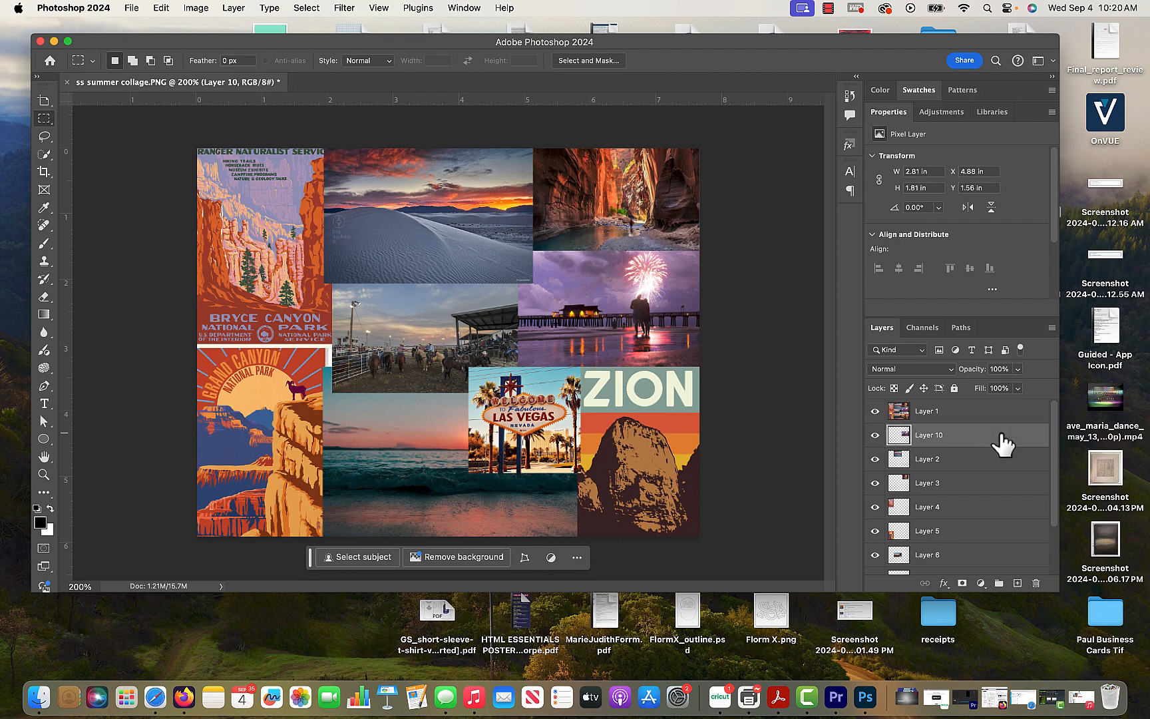
- Try copying the whole merged collage into a pasted layer, then delete that pasted layer
click(307, 8)
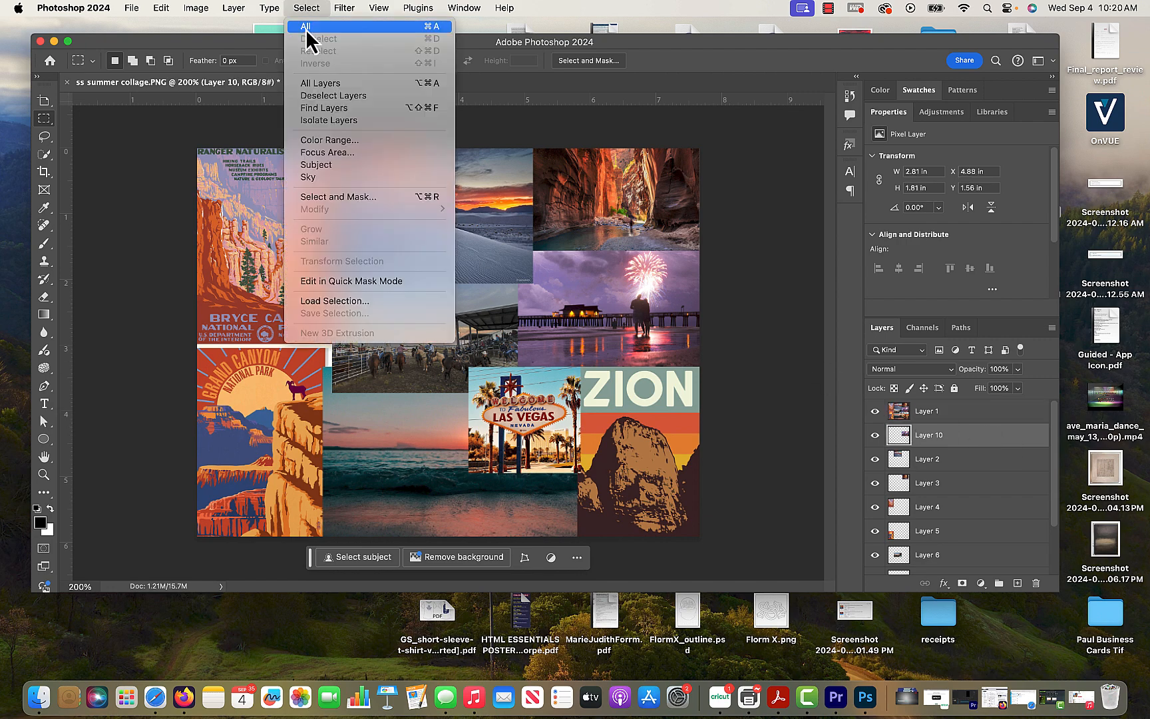
click(307, 28)
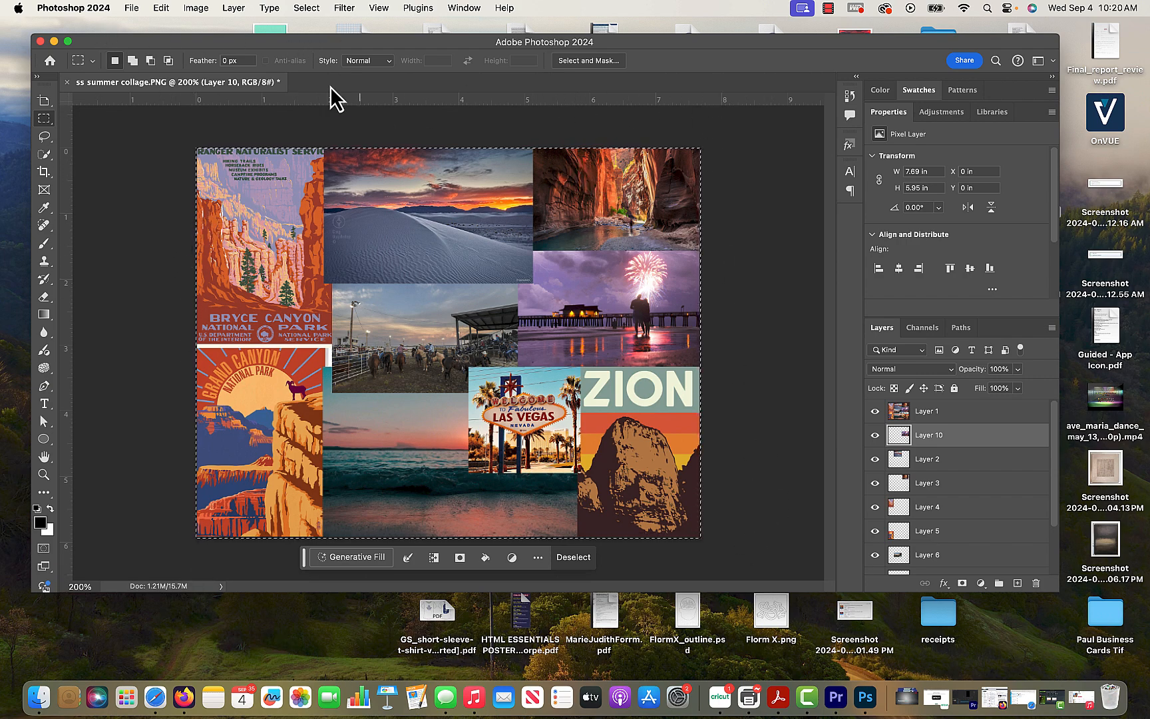
click(161, 8)
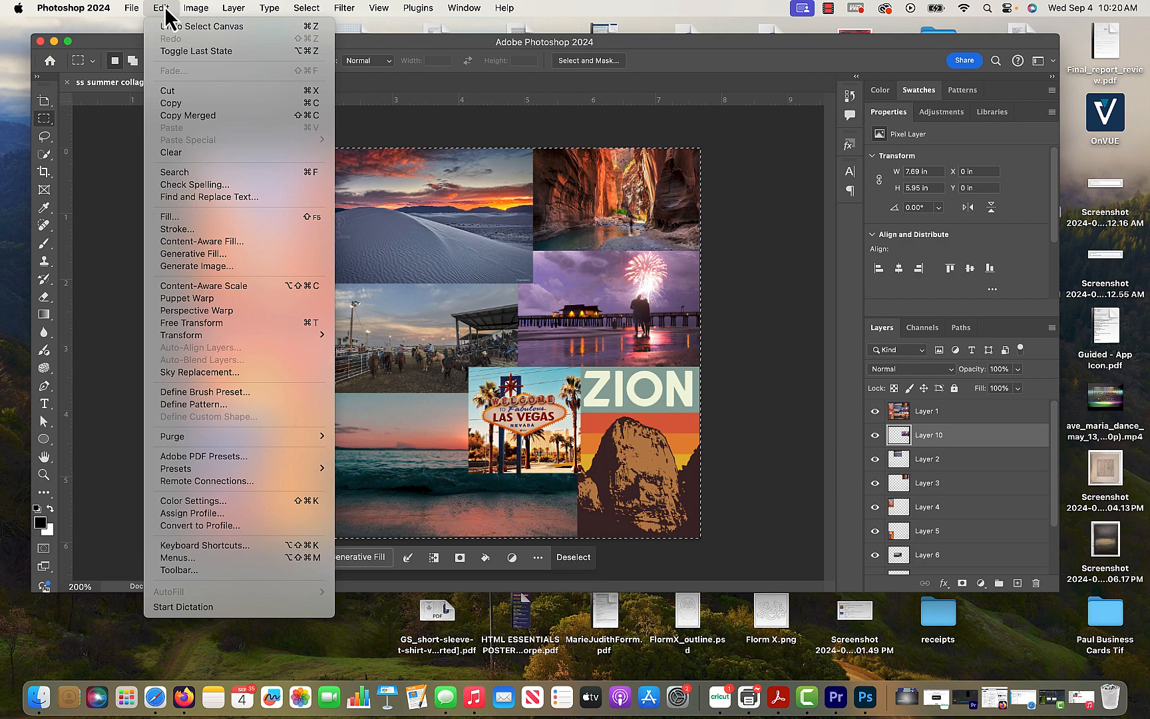
click(209, 116)
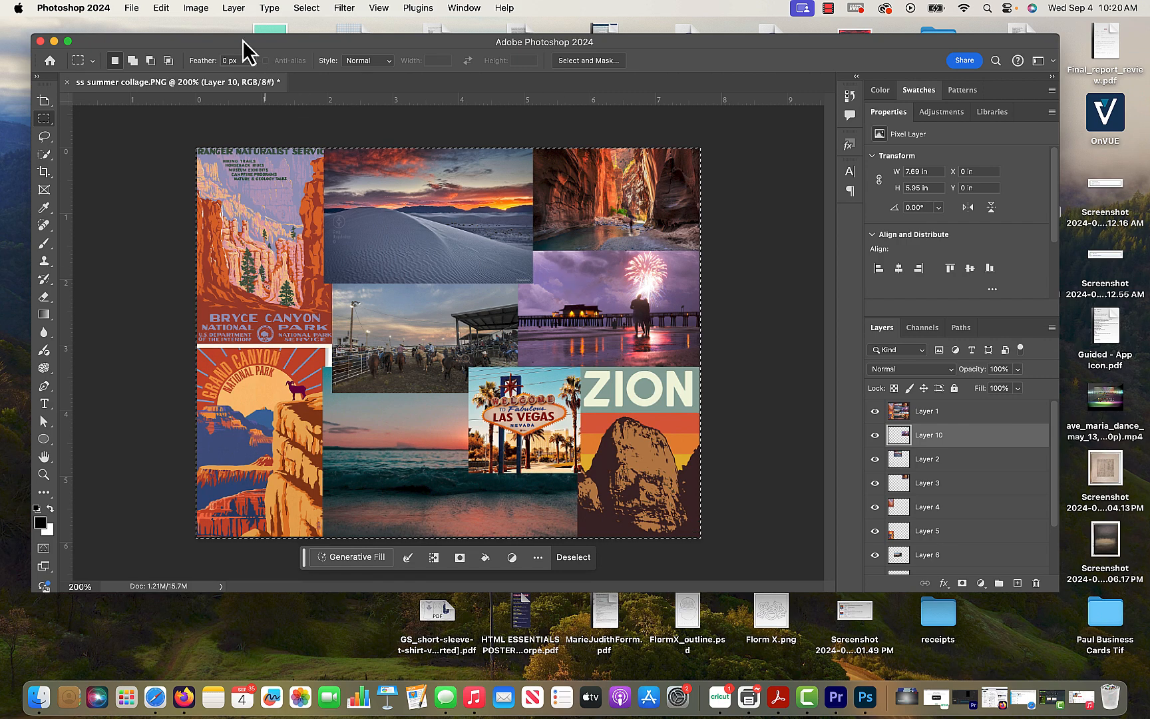
click(162, 9)
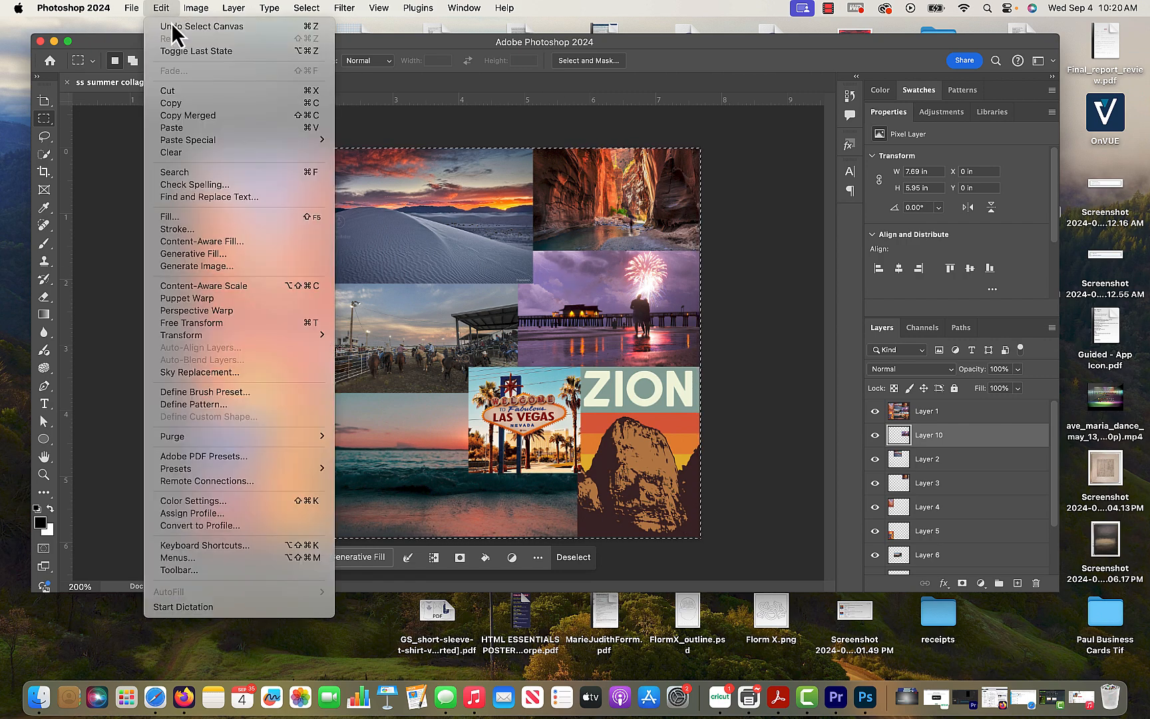
click(208, 129)
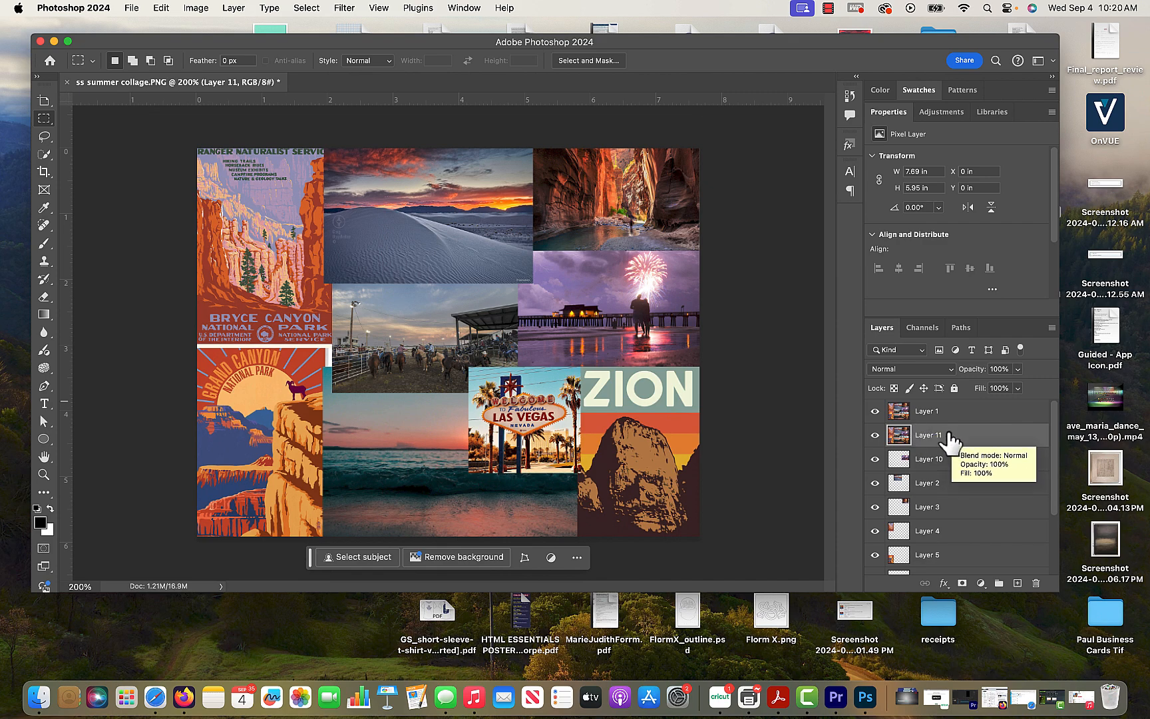
drag(950, 437, 1035, 583)
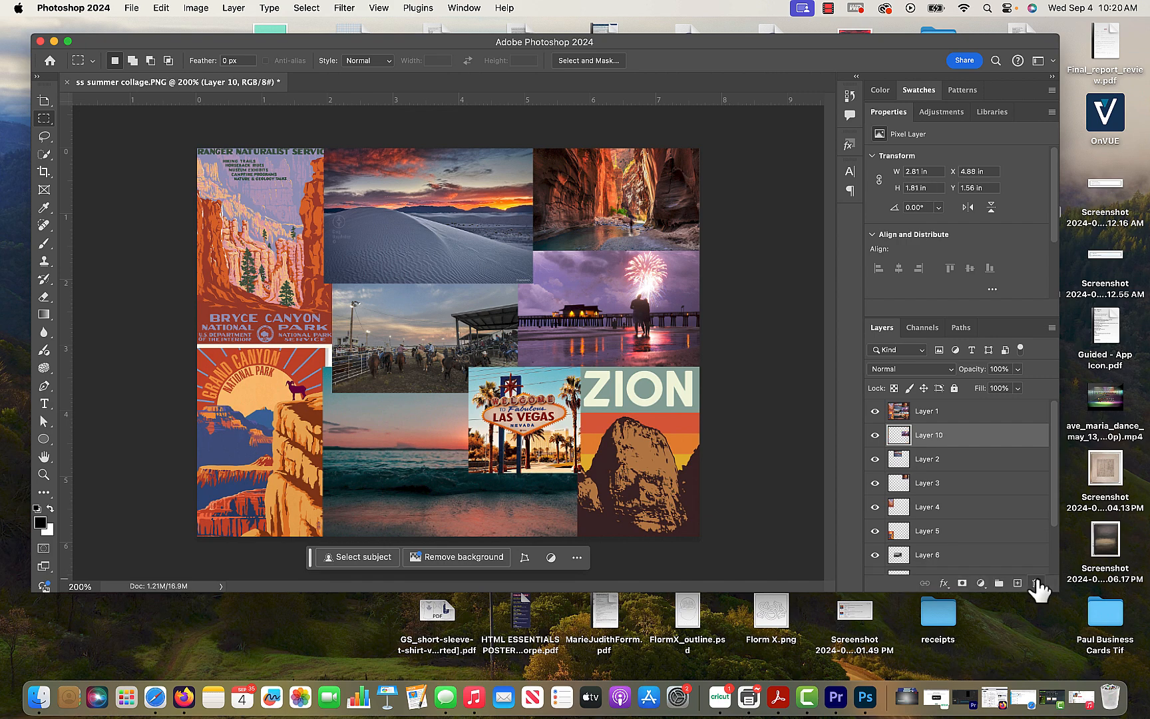
- Rename the top full-collage layer to merged
click(891, 412)
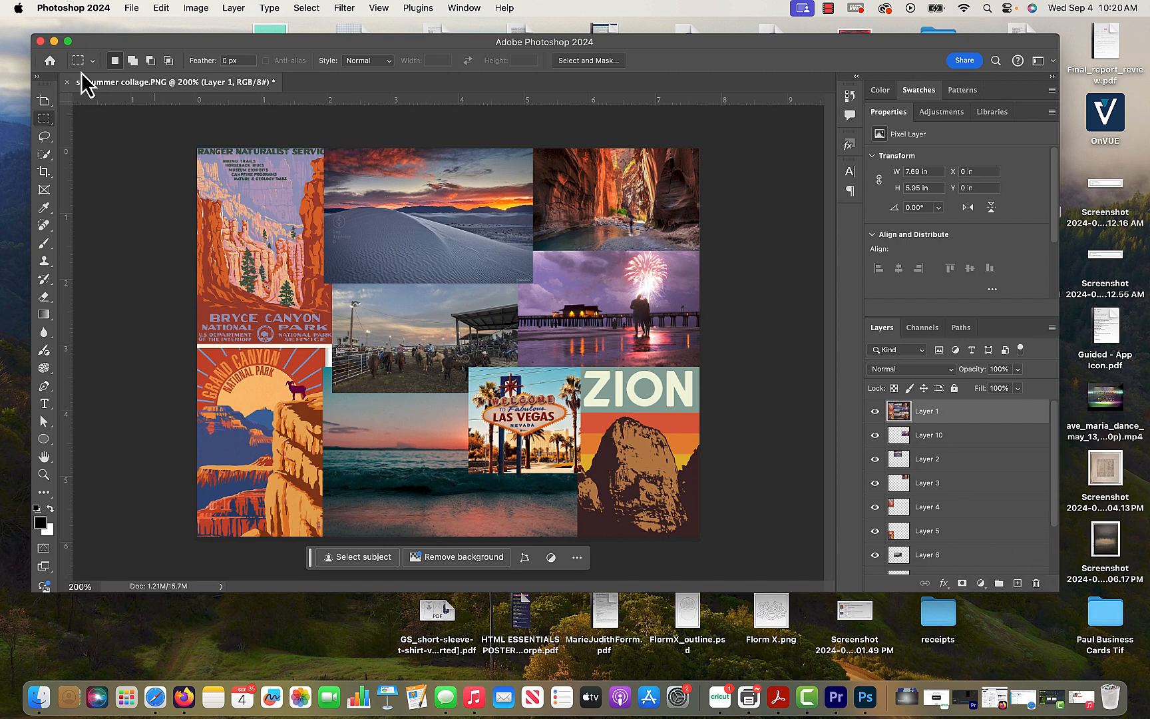
click(307, 8)
mouse_move(345, 8)
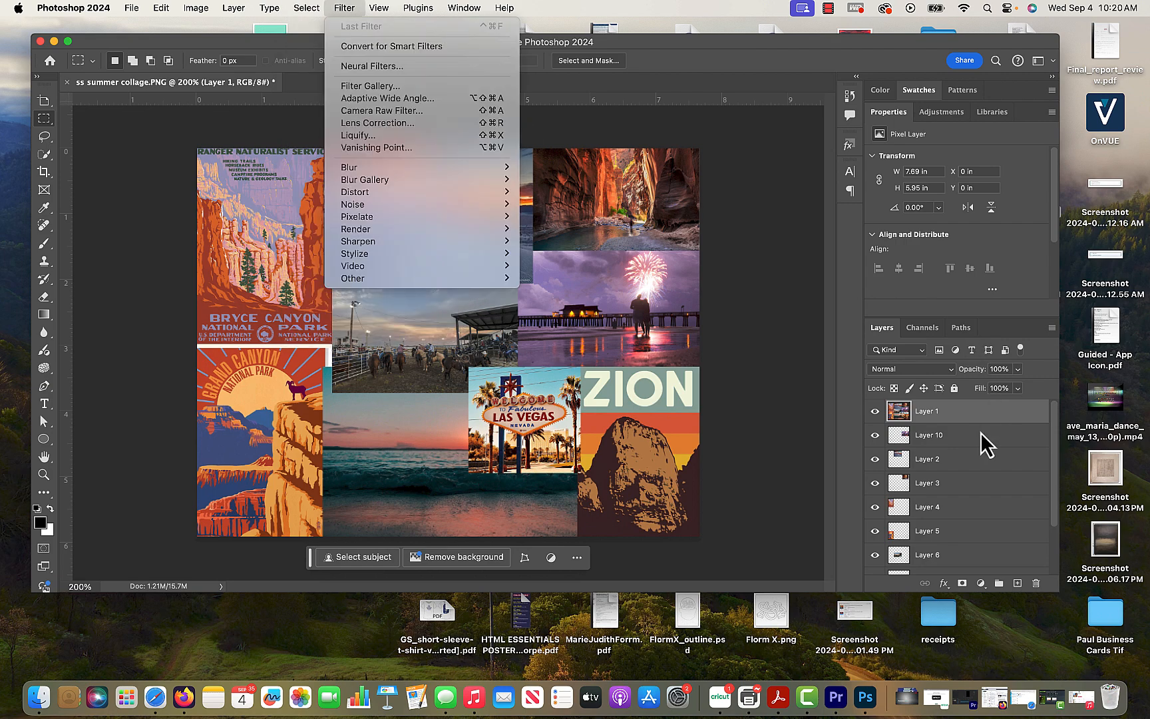
click(938, 419)
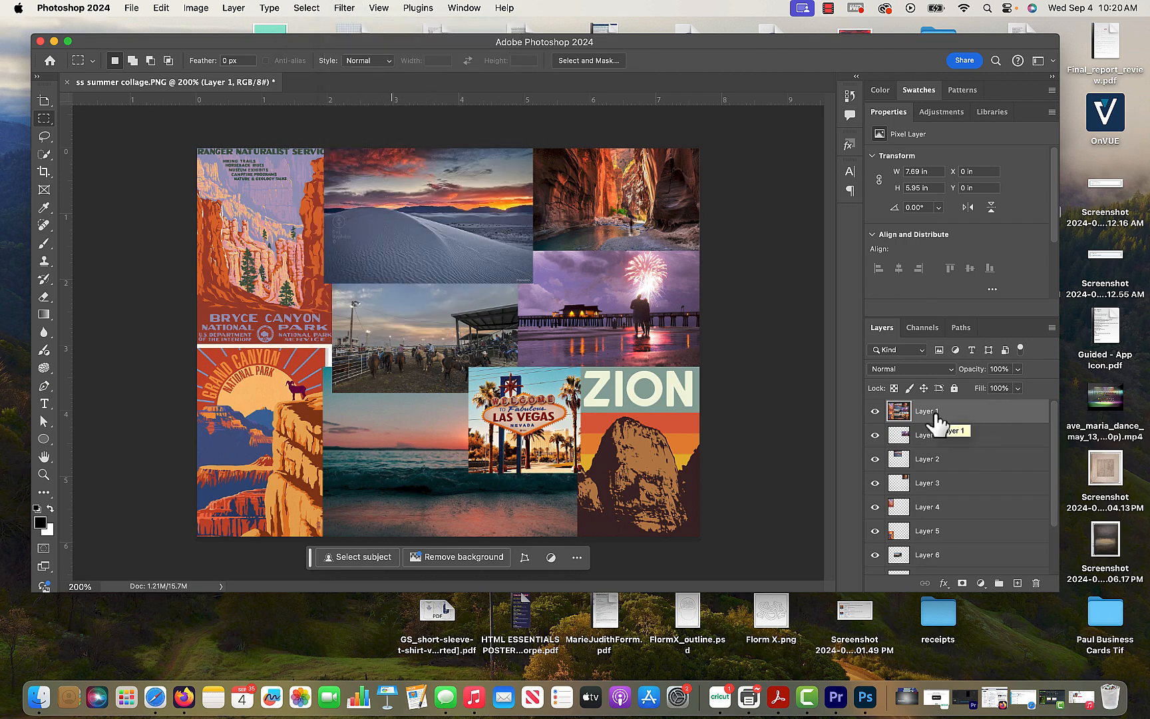
double_click(929, 412)
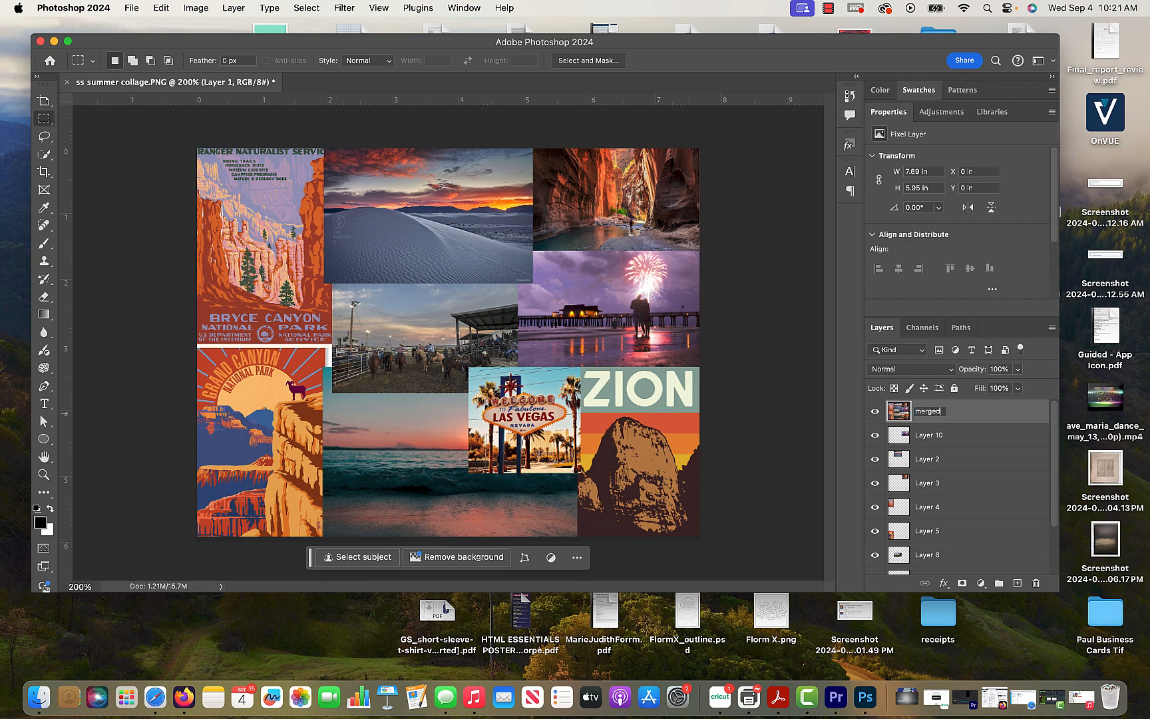
key(Return)
- Select the whole canvas and try a Gaussian Blur with a 7.4 pixel radius, undoing it
click(307, 8)
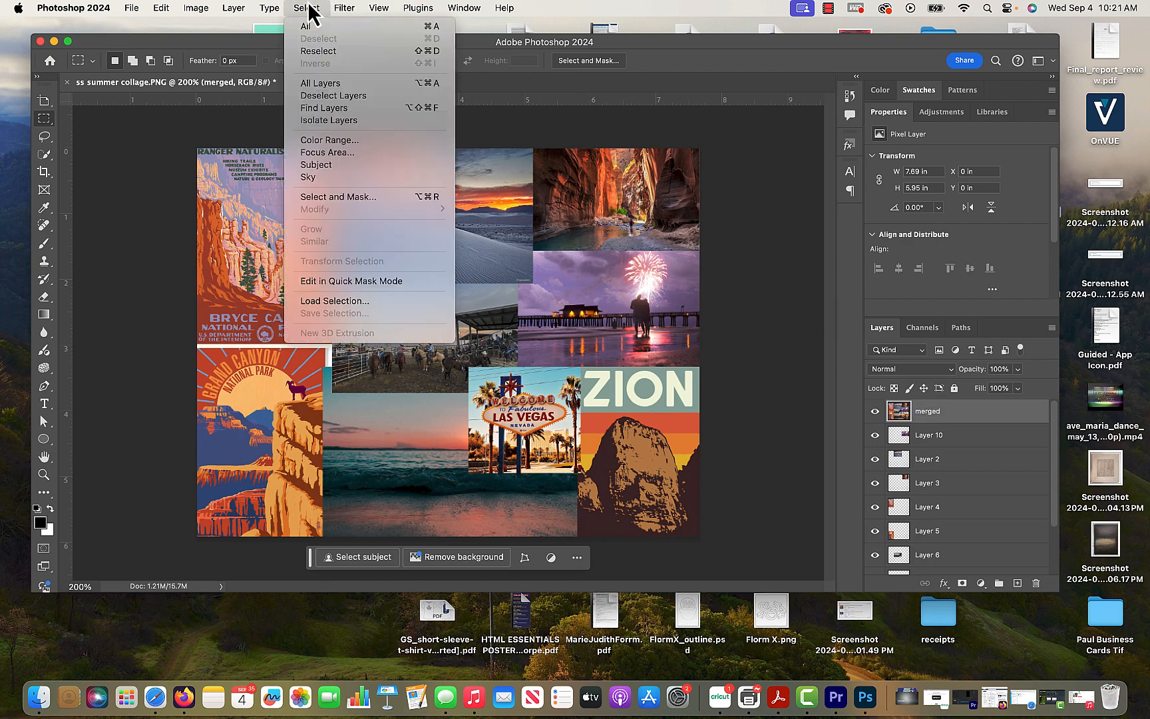
click(328, 27)
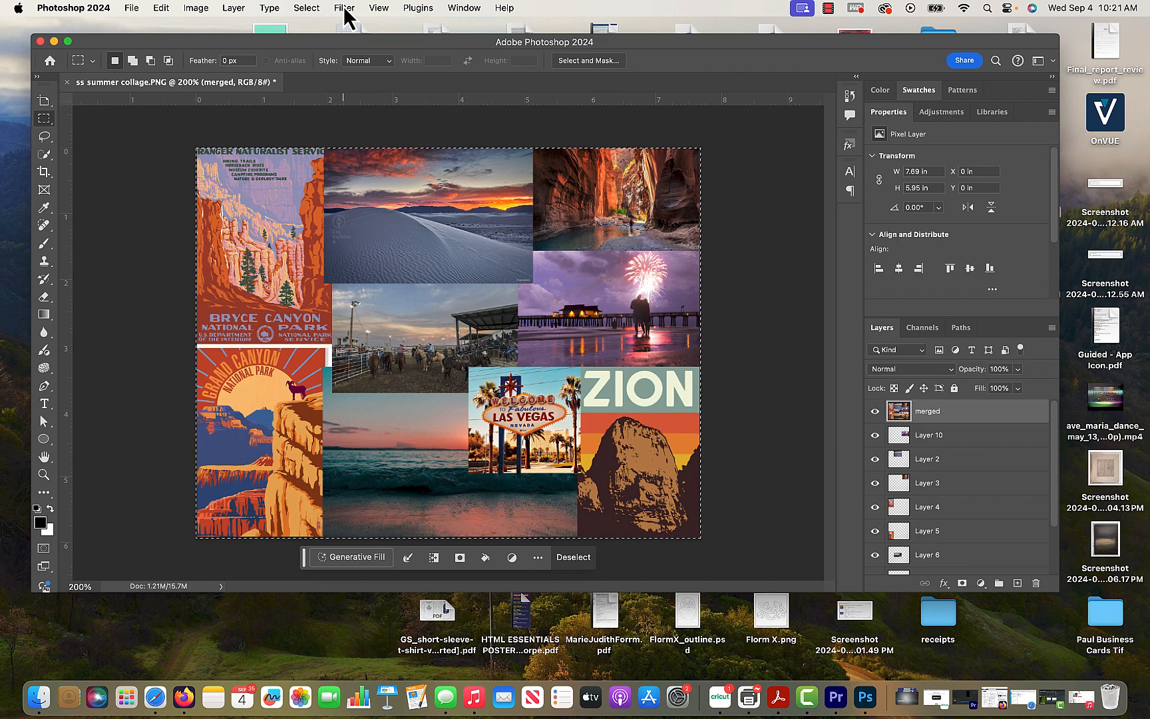
click(345, 8)
mouse_move(429, 180)
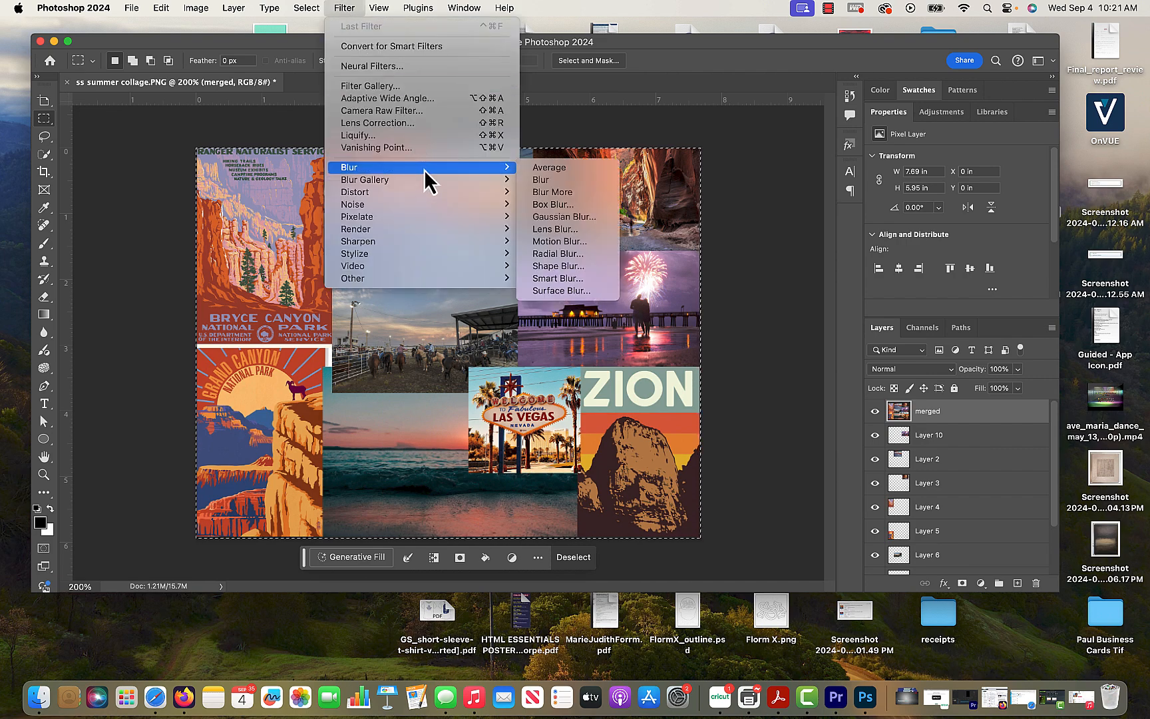
click(585, 223)
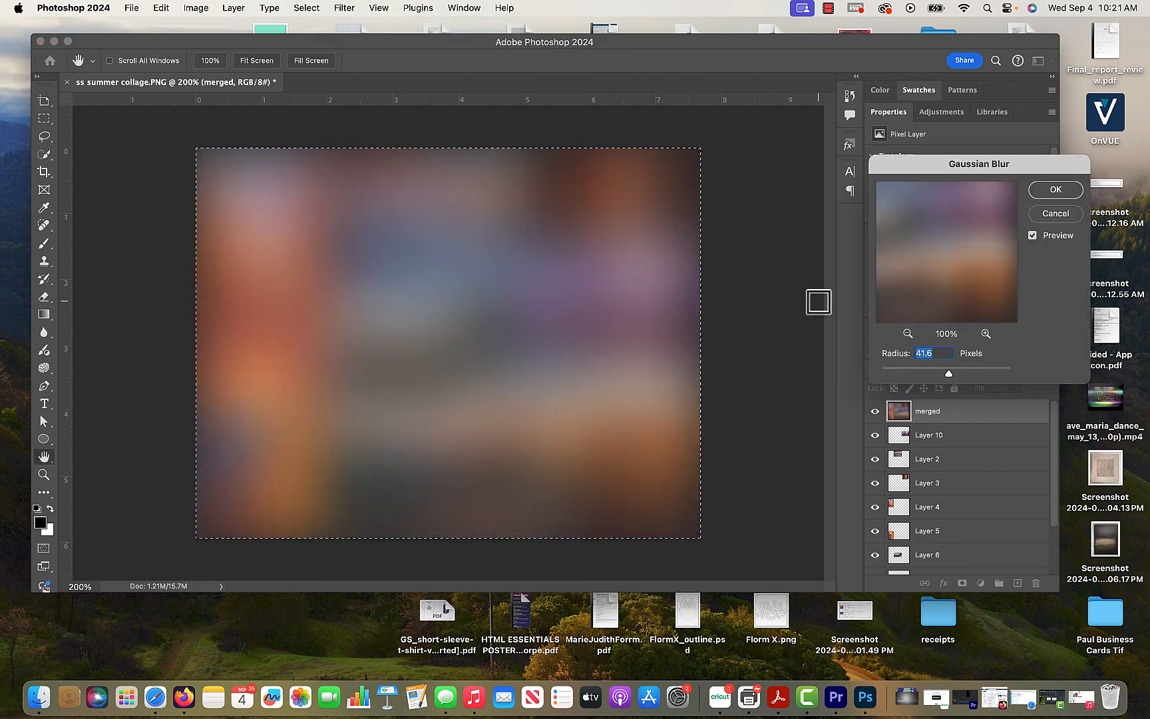
drag(952, 373, 930, 375)
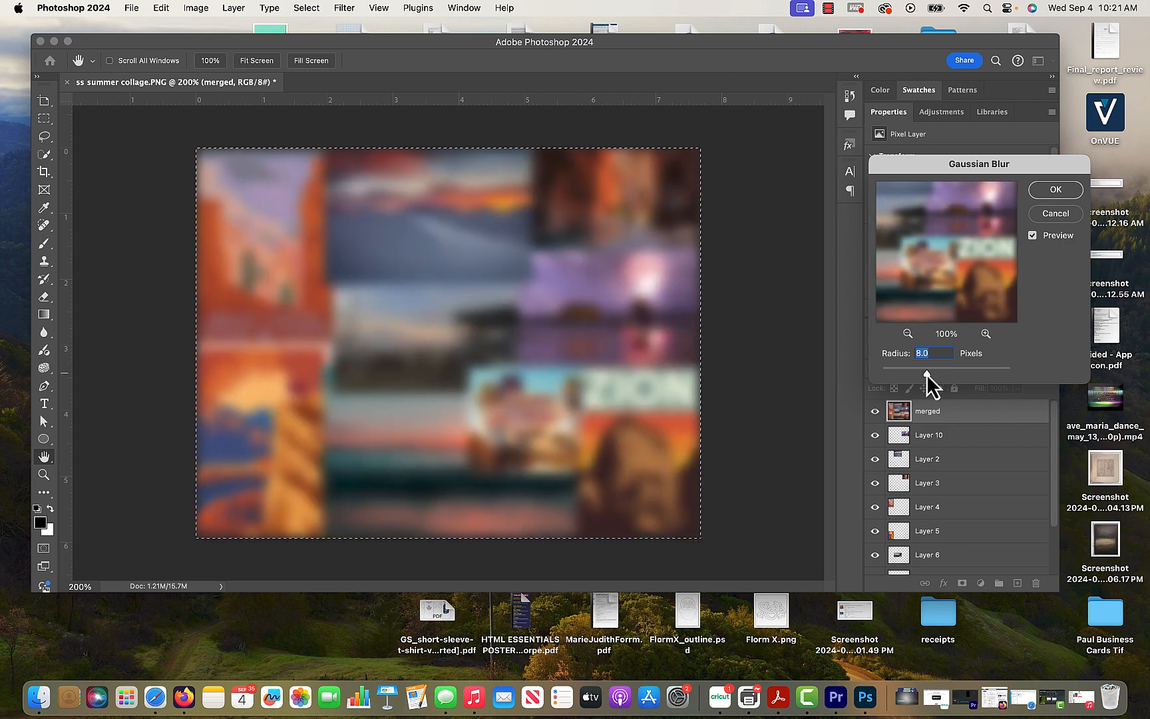
click(1058, 193)
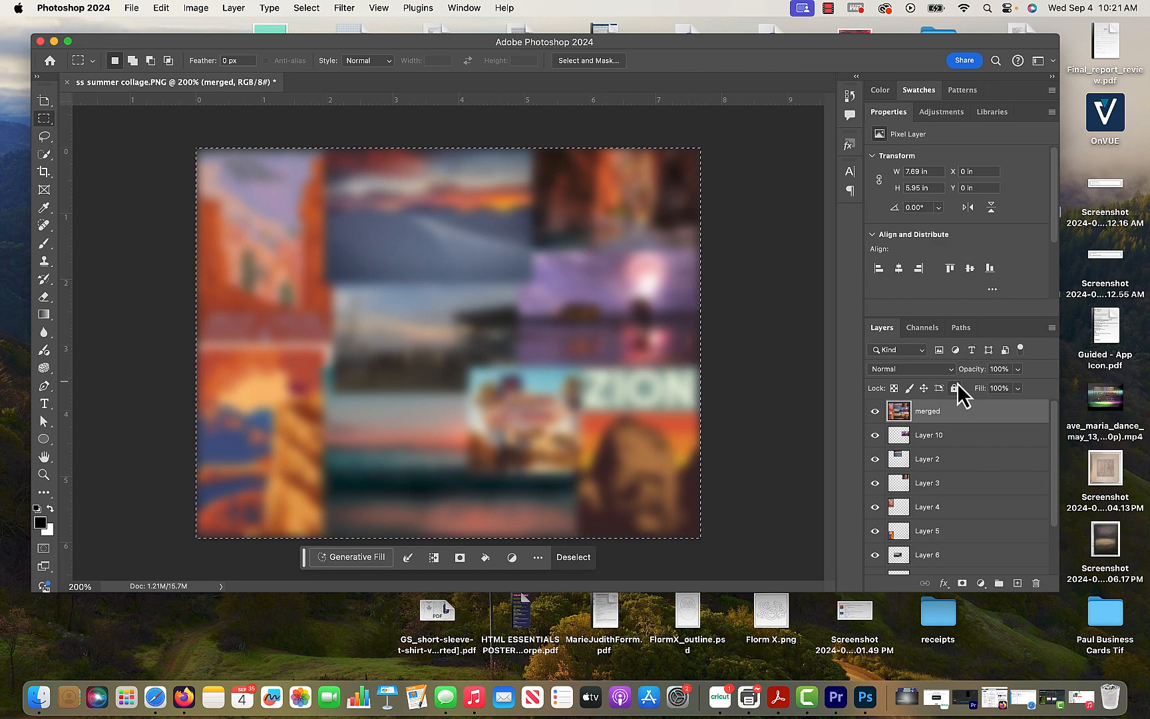
key(super+z)
- Apply a Gaussian Blur with a 20.4 pixel radius to the merged layer and deselect
click(346, 10)
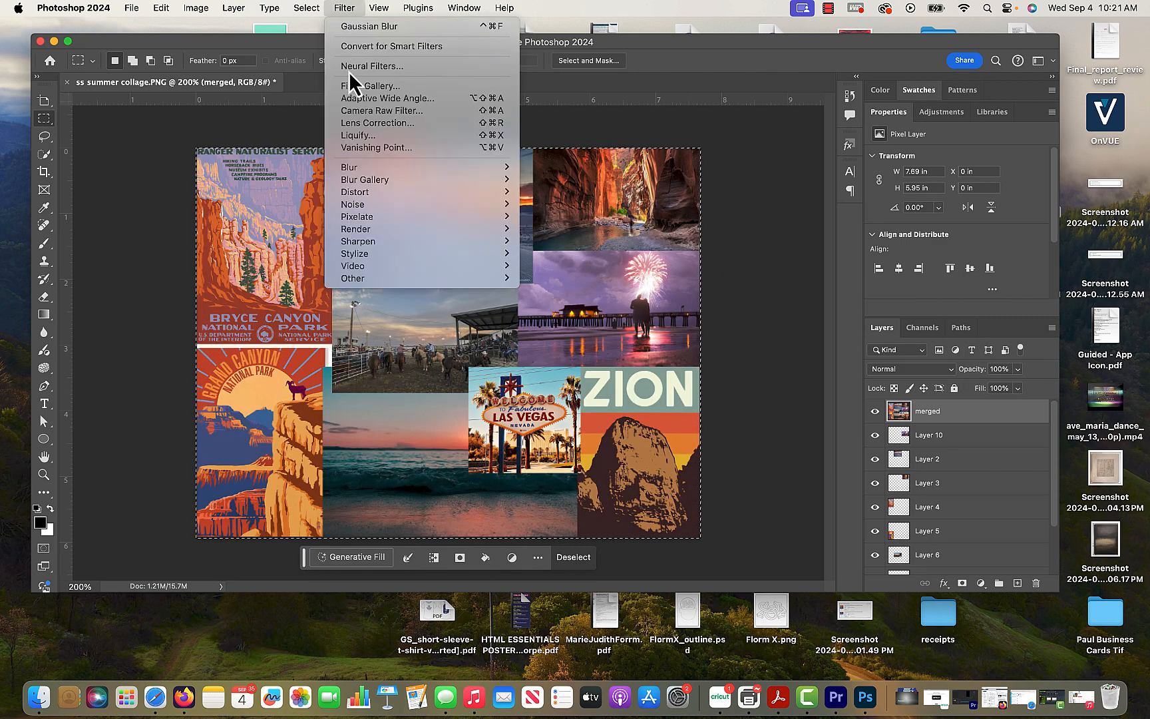
mouse_move(413, 168)
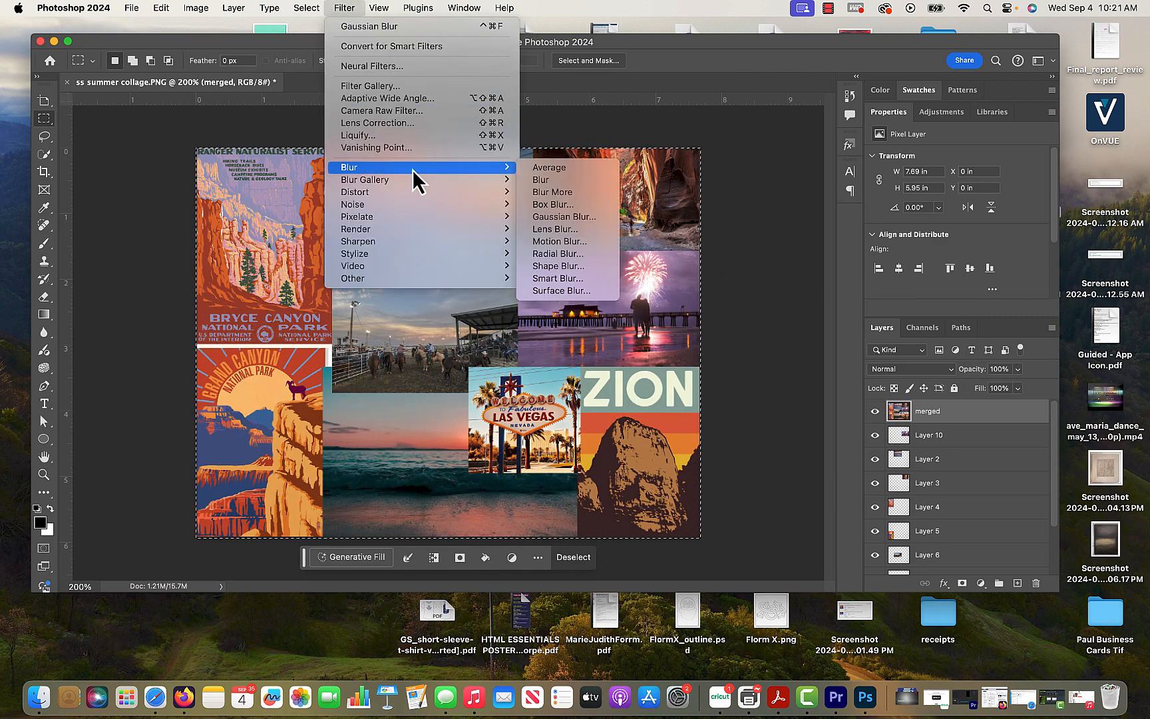
click(558, 216)
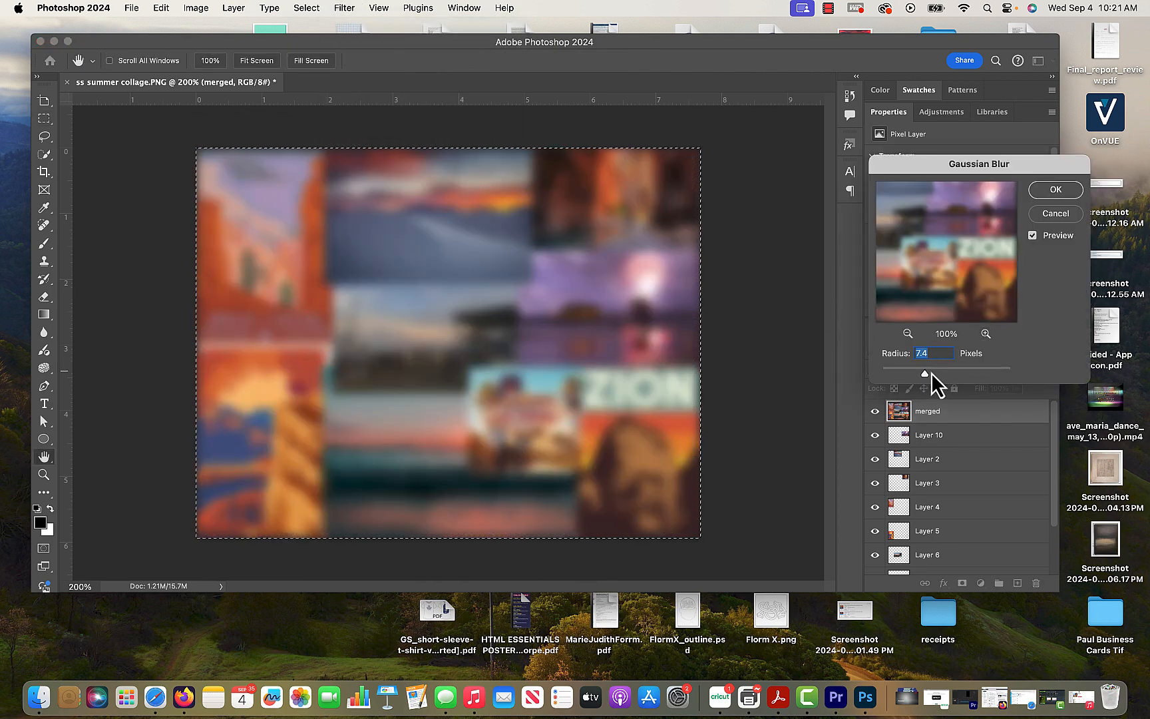
drag(925, 374, 938, 374)
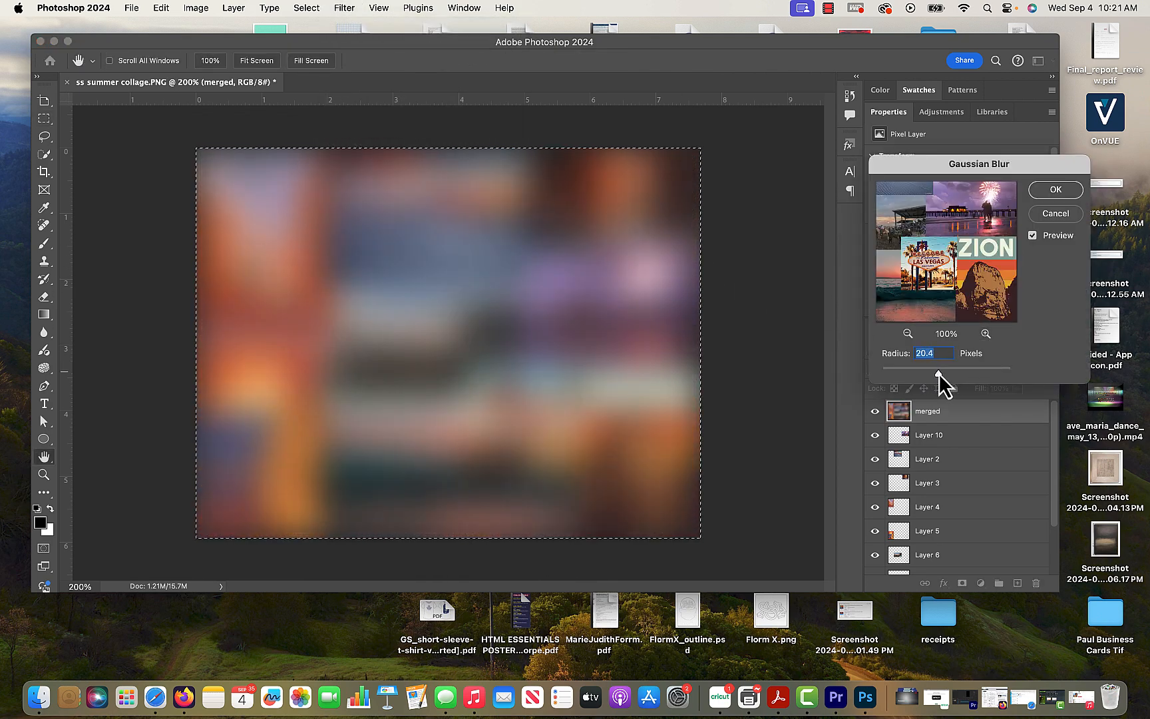
click(1055, 192)
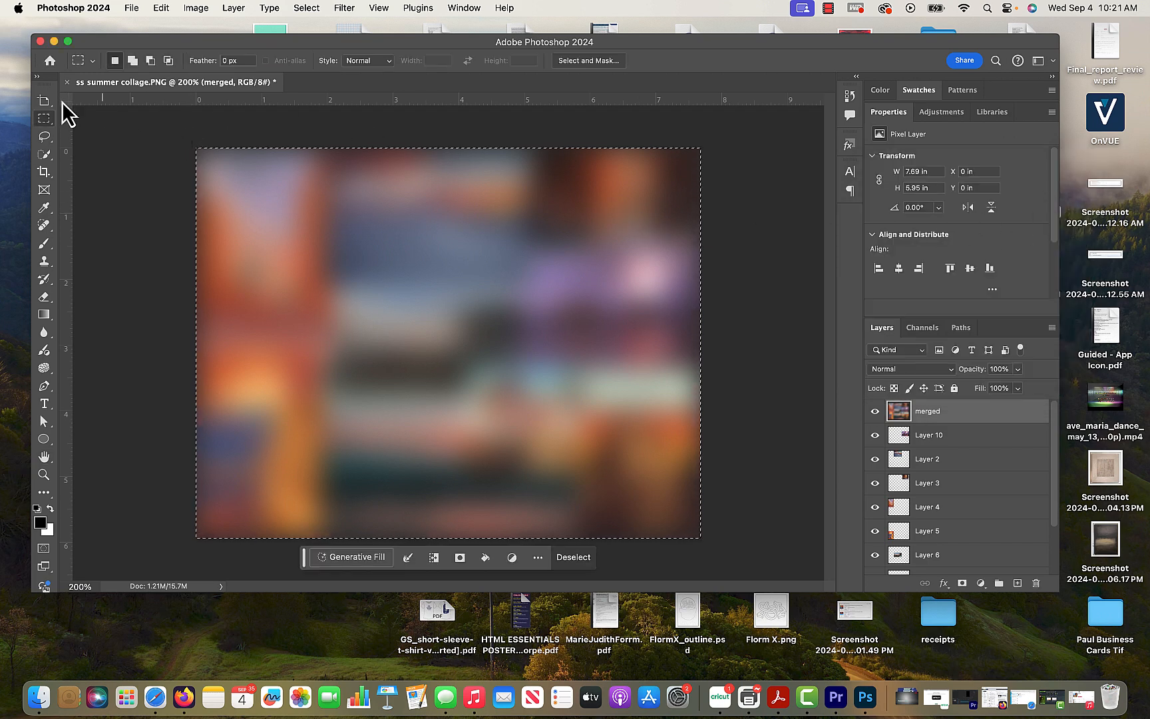
click(704, 334)
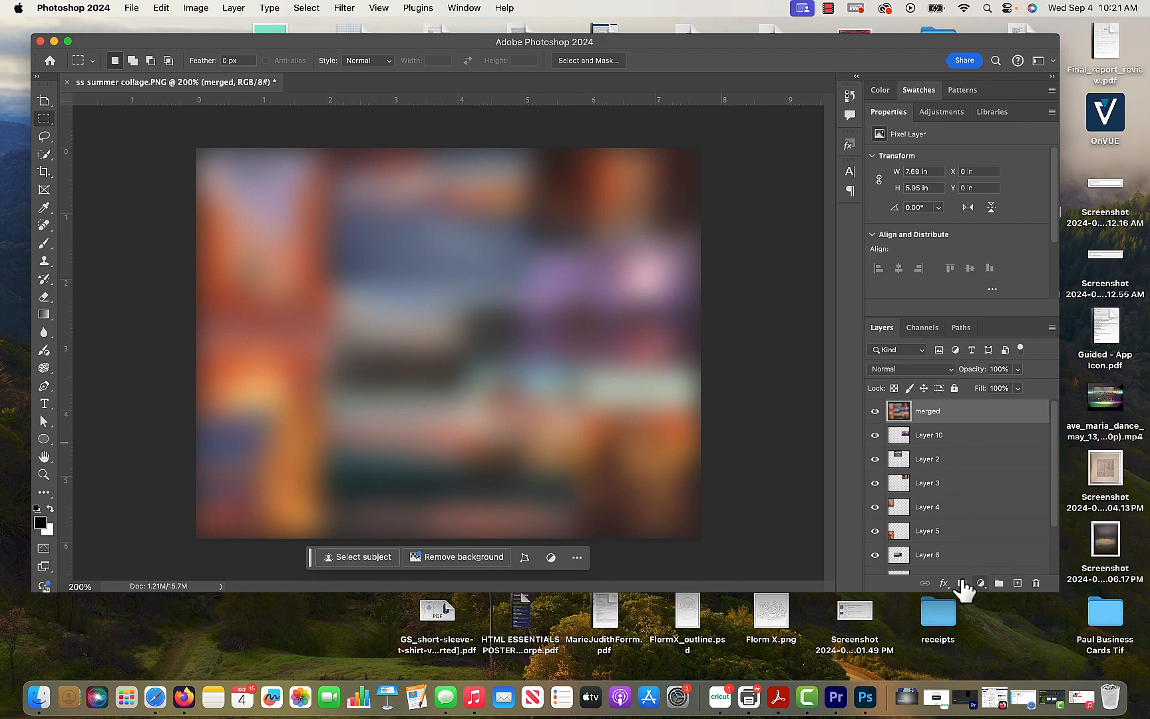
- Add a layer mask to the merged layer and set up the Brush tool at 100 px size
click(962, 583)
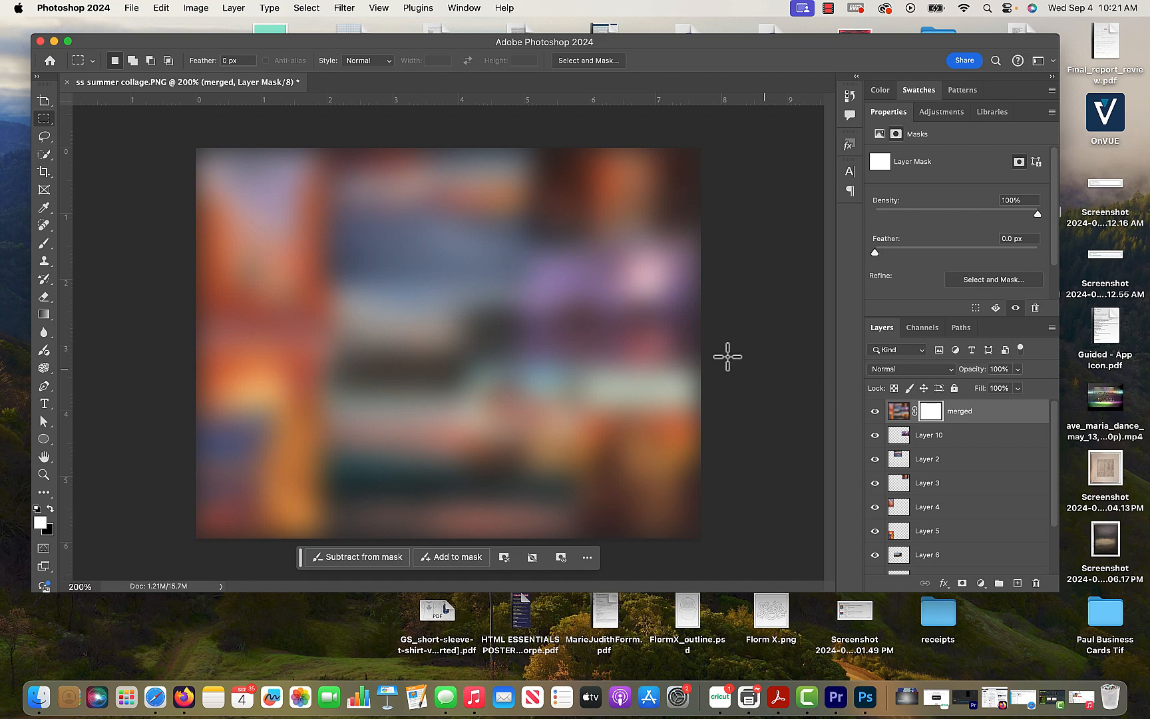
click(43, 243)
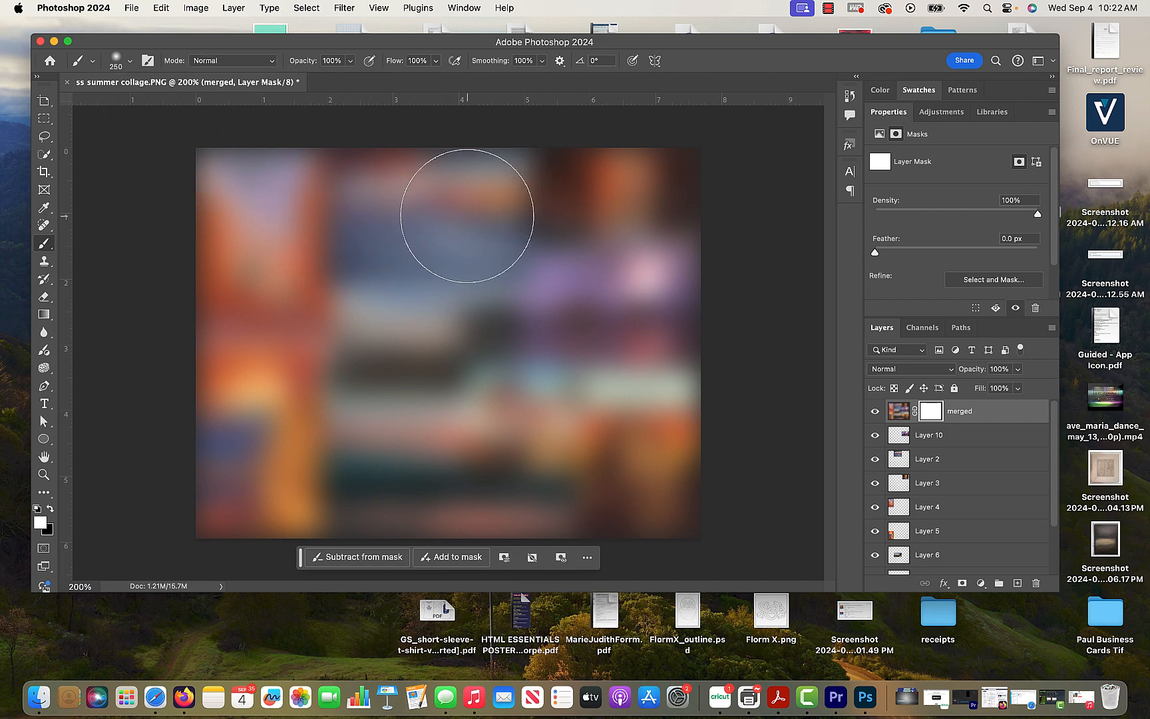
key(bracketleft)
key(bracketleft)
key(bracketleft)
key(bracketleft)
key(bracketleft)
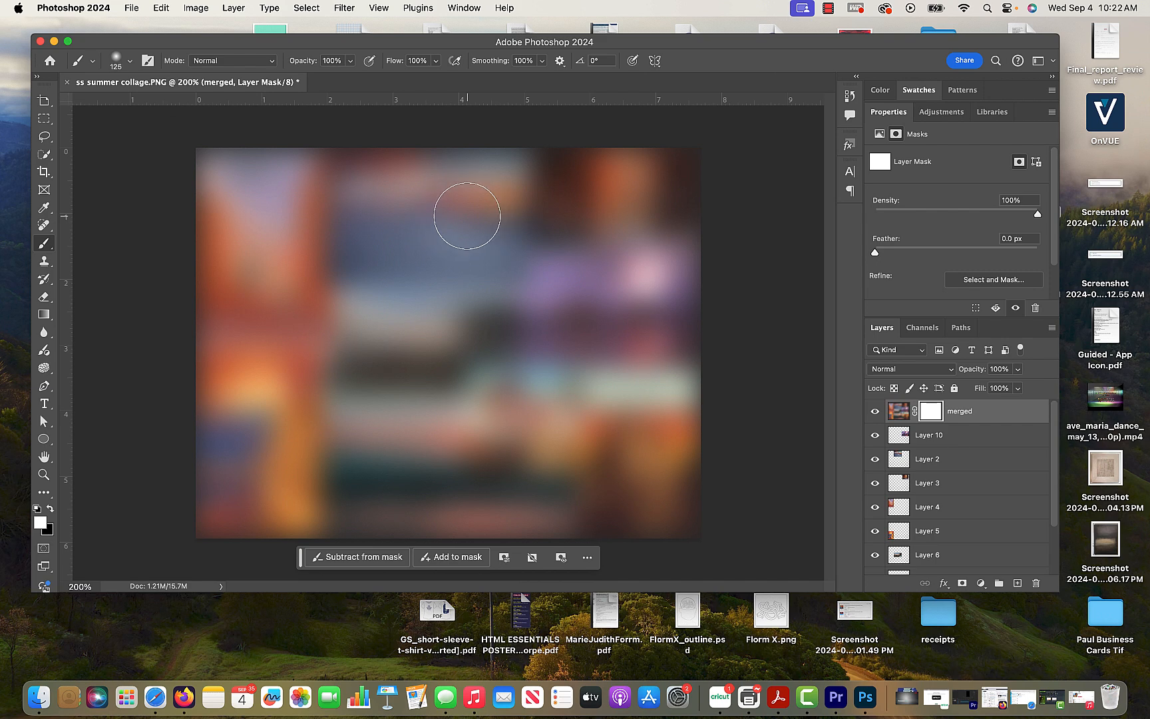
key(bracketright)
key(bracketright)
key(bracketright)
key(bracketright)
key(bracketleft)
key(bracketleft)
key(bracketleft)
key(bracketleft)
- Lower the brush opacity to 37%, soften its hardness, and make black the foreground color
click(350, 61)
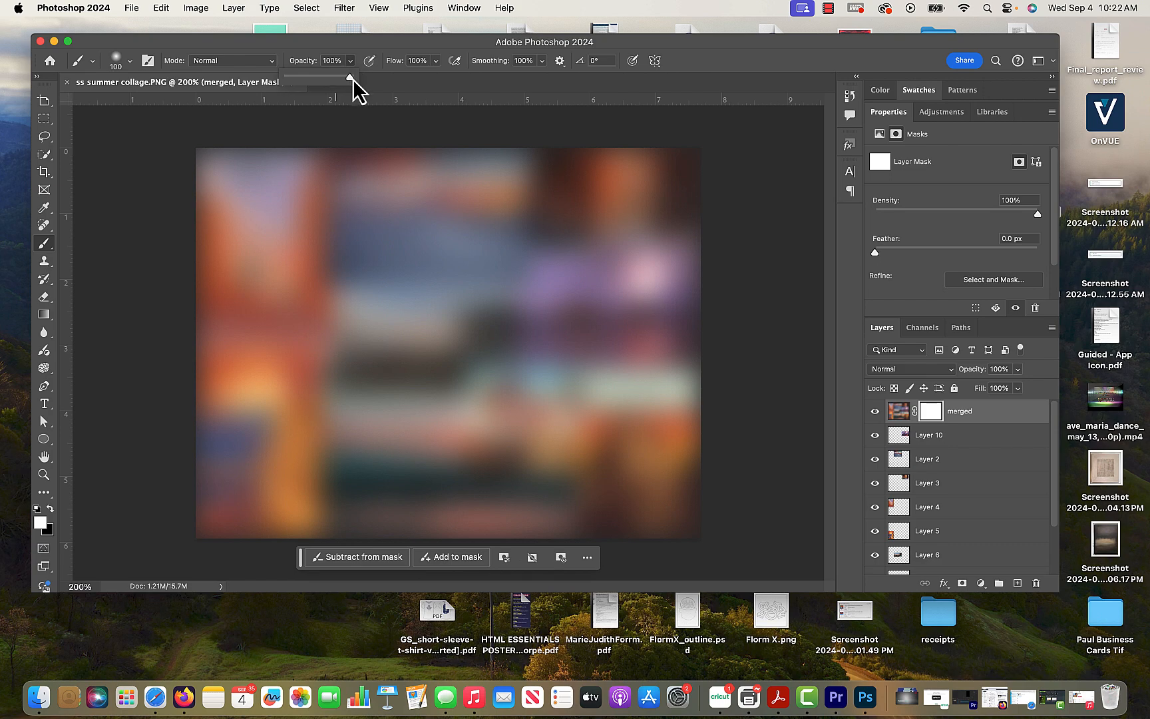
drag(347, 80, 330, 80)
drag(309, 81, 311, 82)
click(130, 62)
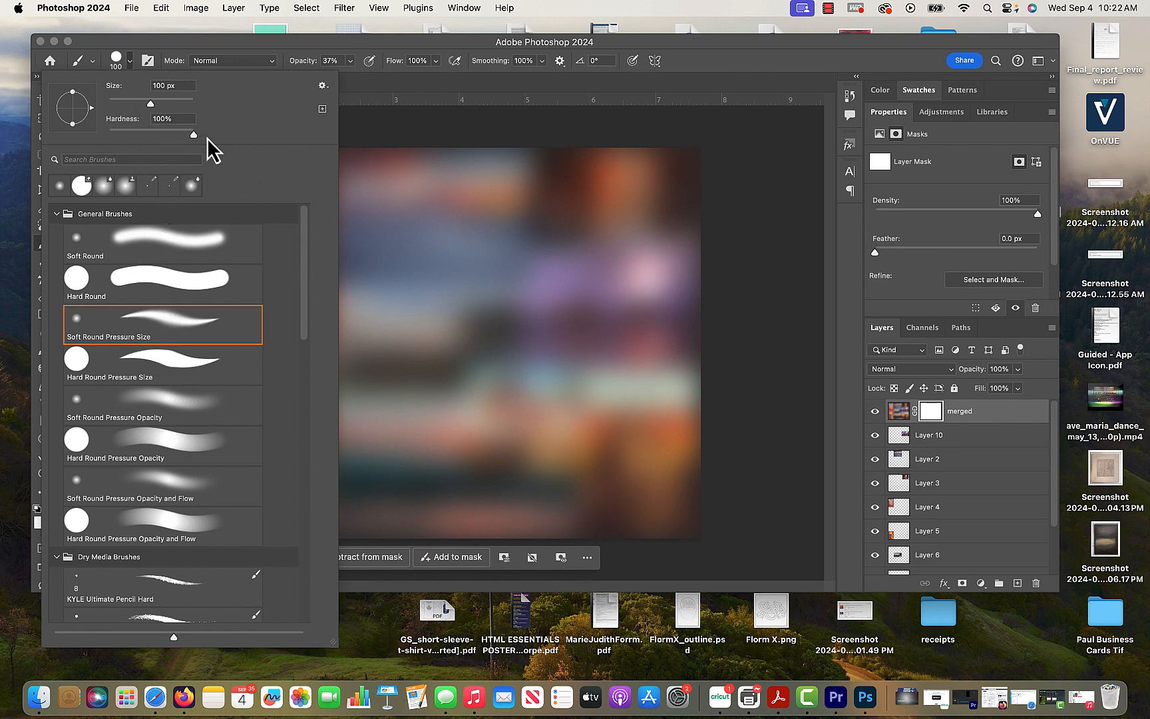
drag(206, 137, 137, 131)
click(684, 71)
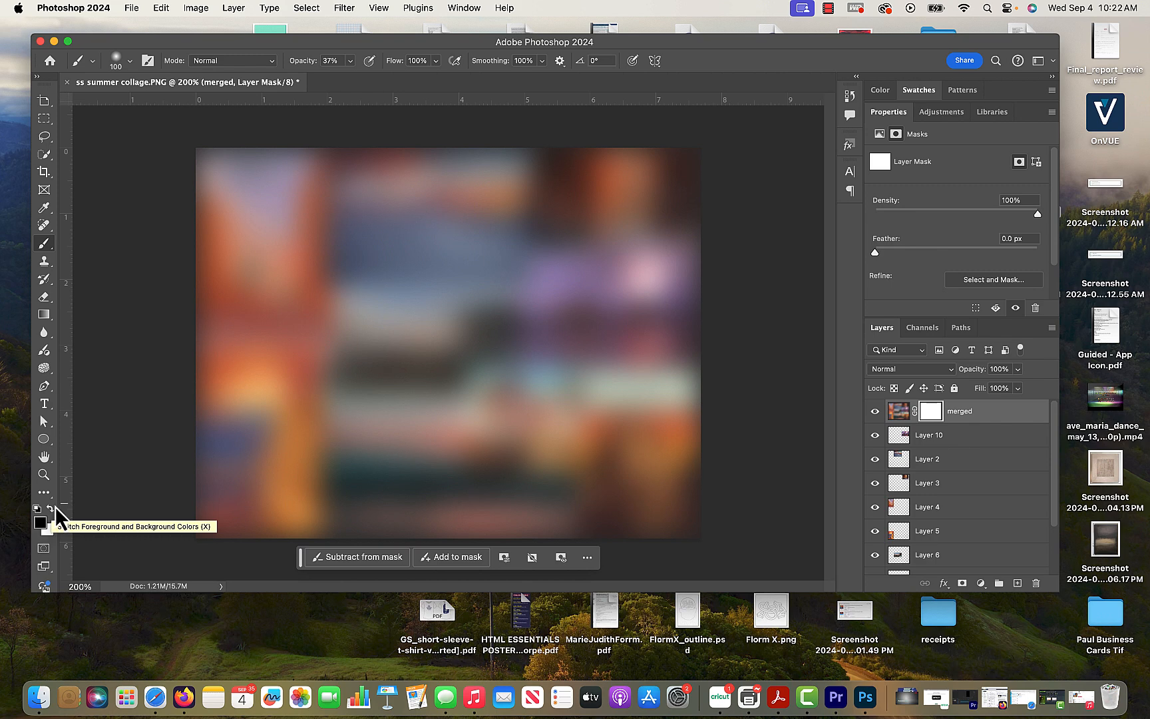
- Paint black on the mask over the desert sunset, red canyon, fireworks, rodeo and Las Vegas photos to reveal them sharply
mouse_move(396, 215)
mouse_down()
mouse_move(441, 206)
mouse_move(411, 206)
mouse_move(447, 215)
mouse_move(398, 205)
mouse_move(390, 223)
mouse_move(411, 205)
mouse_move(485, 218)
mouse_move(462, 205)
mouse_move(403, 223)
mouse_move(398, 207)
mouse_move(423, 218)
mouse_up()
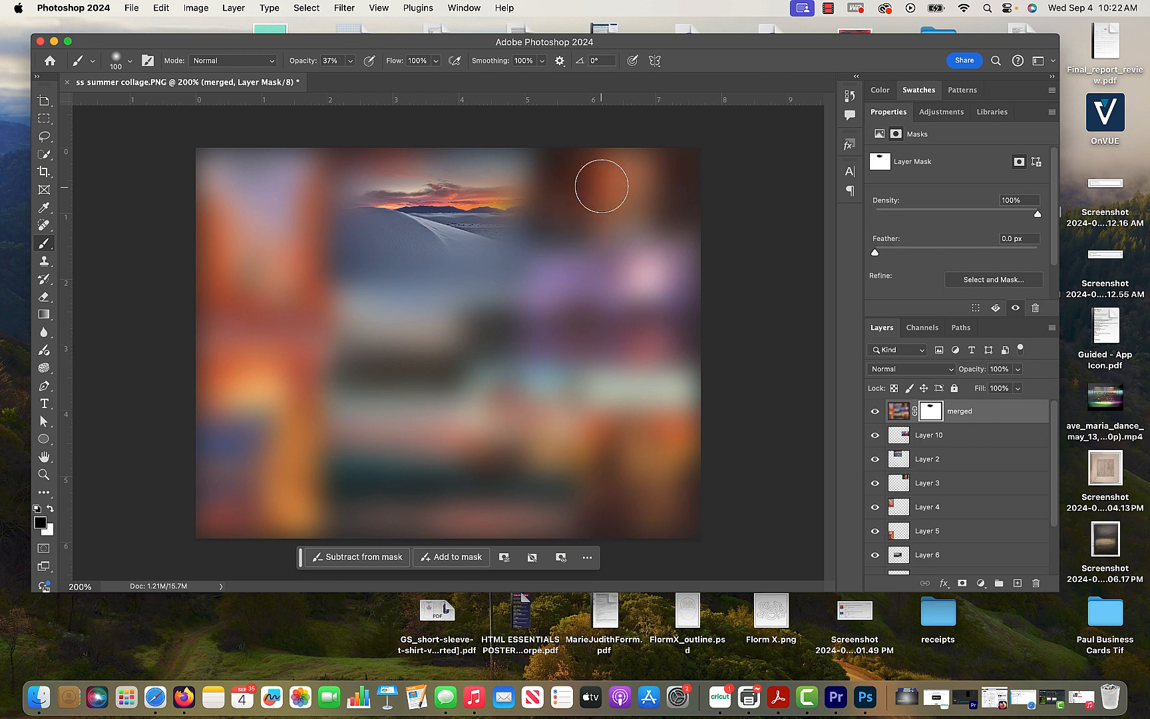
mouse_move(604, 193)
mouse_down()
mouse_move(624, 189)
mouse_move(619, 201)
mouse_move(621, 188)
mouse_move(609, 195)
mouse_up()
mouse_move(636, 300)
mouse_down()
mouse_move(607, 286)
mouse_move(637, 293)
mouse_move(616, 303)
mouse_move(634, 319)
mouse_move(629, 299)
mouse_up()
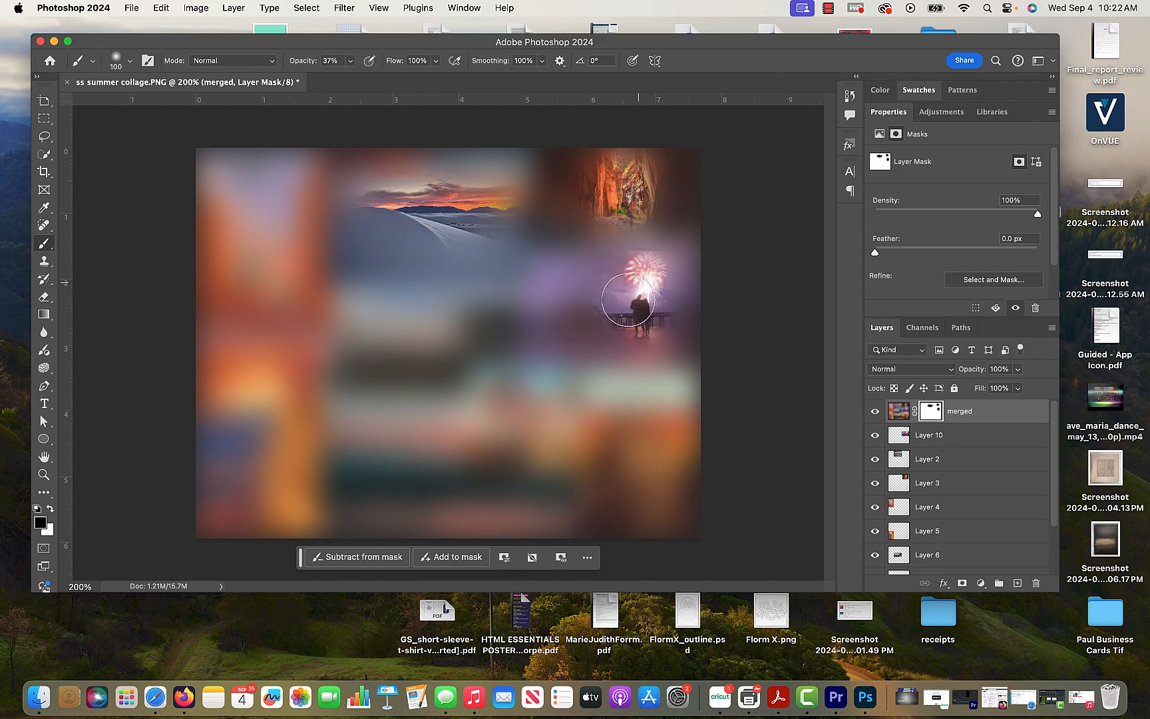
mouse_move(490, 313)
mouse_down()
mouse_move(423, 313)
mouse_move(411, 360)
mouse_move(451, 365)
mouse_up()
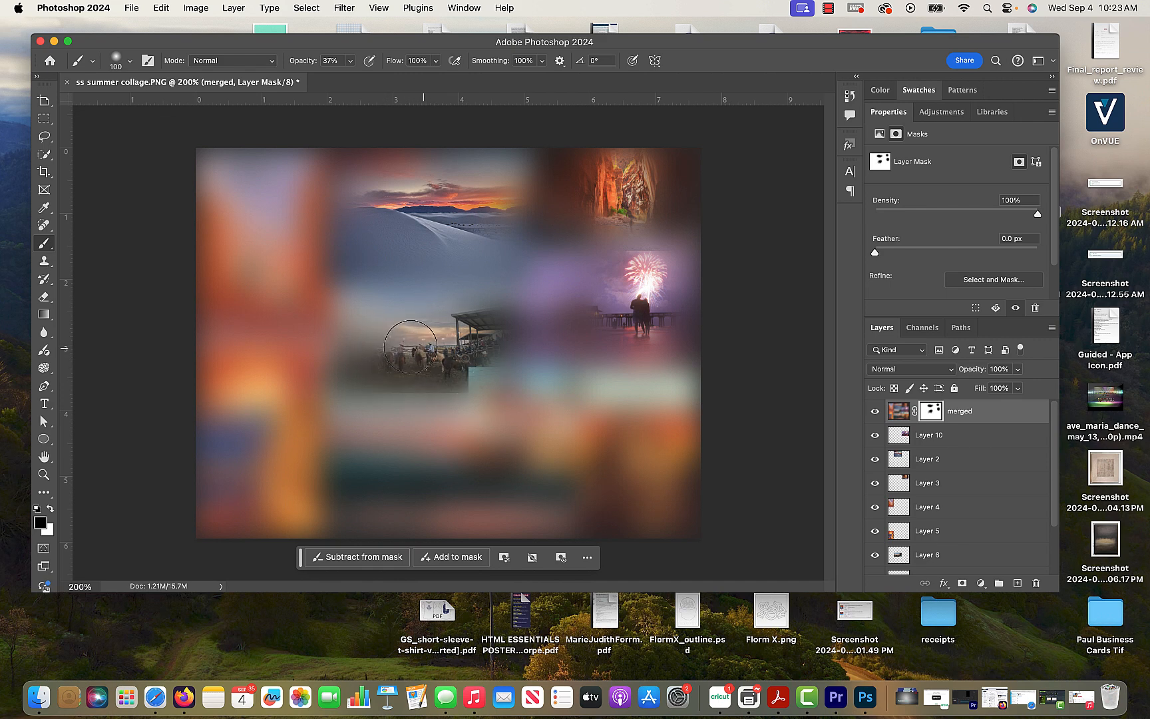
mouse_move(527, 416)
mouse_down()
mouse_move(537, 460)
mouse_move(525, 472)
mouse_move(517, 417)
mouse_move(521, 483)
mouse_up()
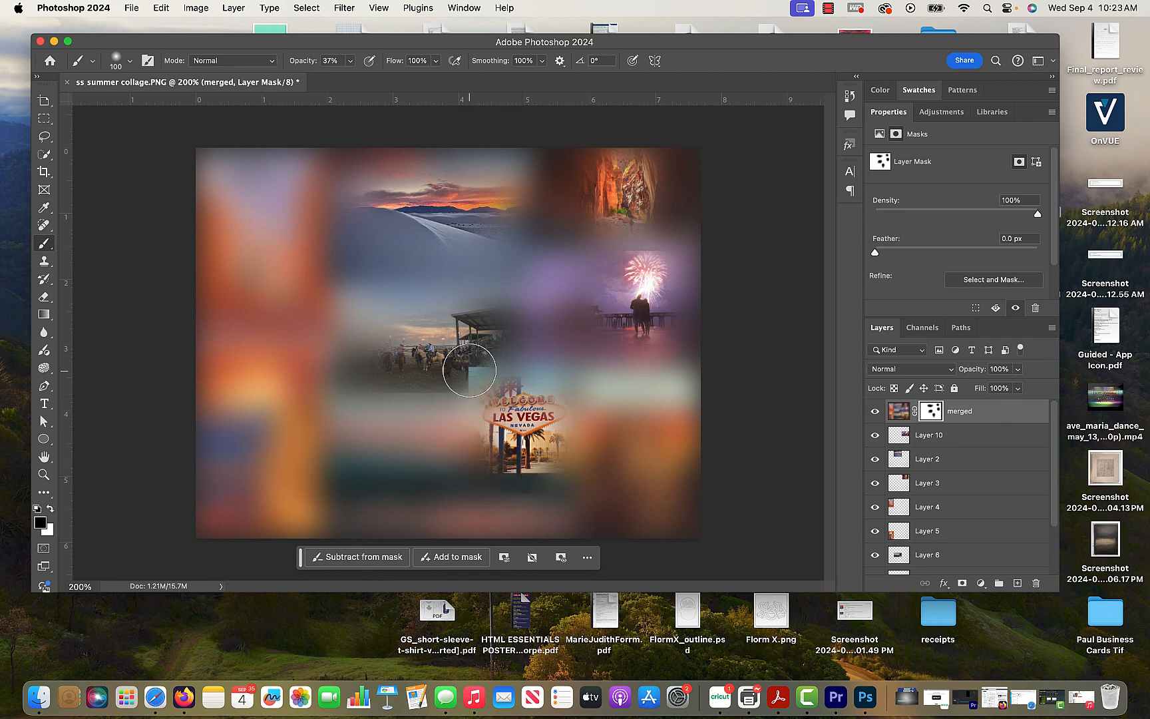
- Continue painting on the mask to reveal the ocean sunset, the Zion poster and the left-column canyon posters
key(x)
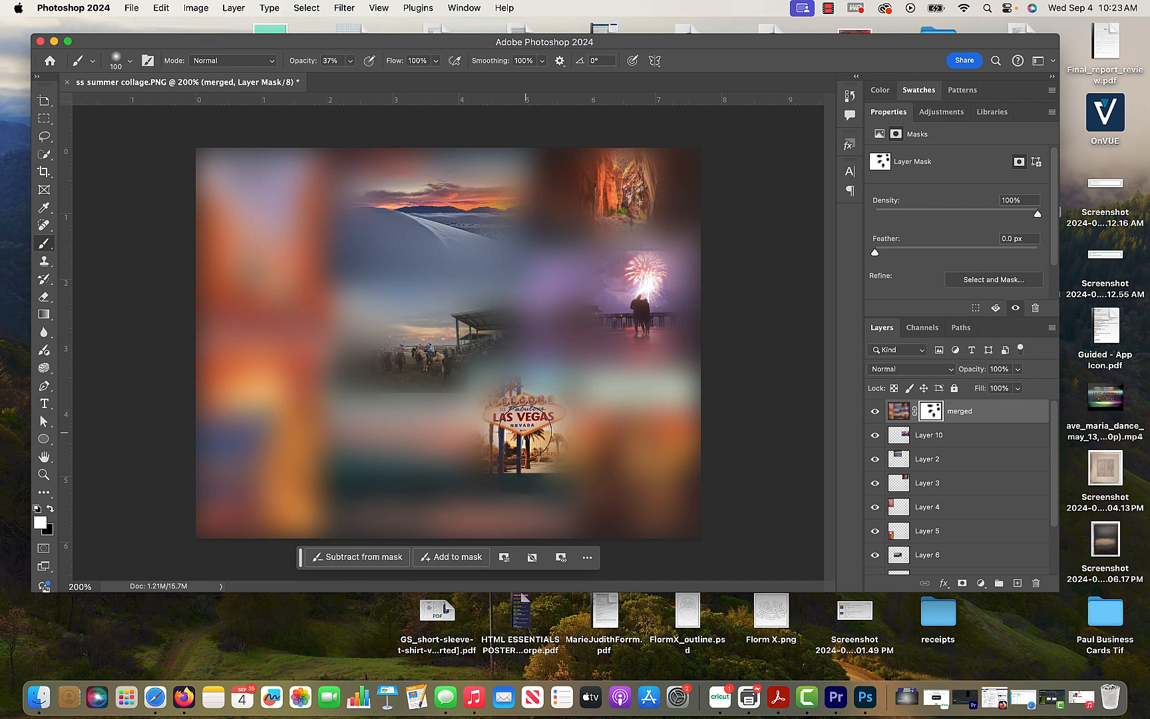
key(x)
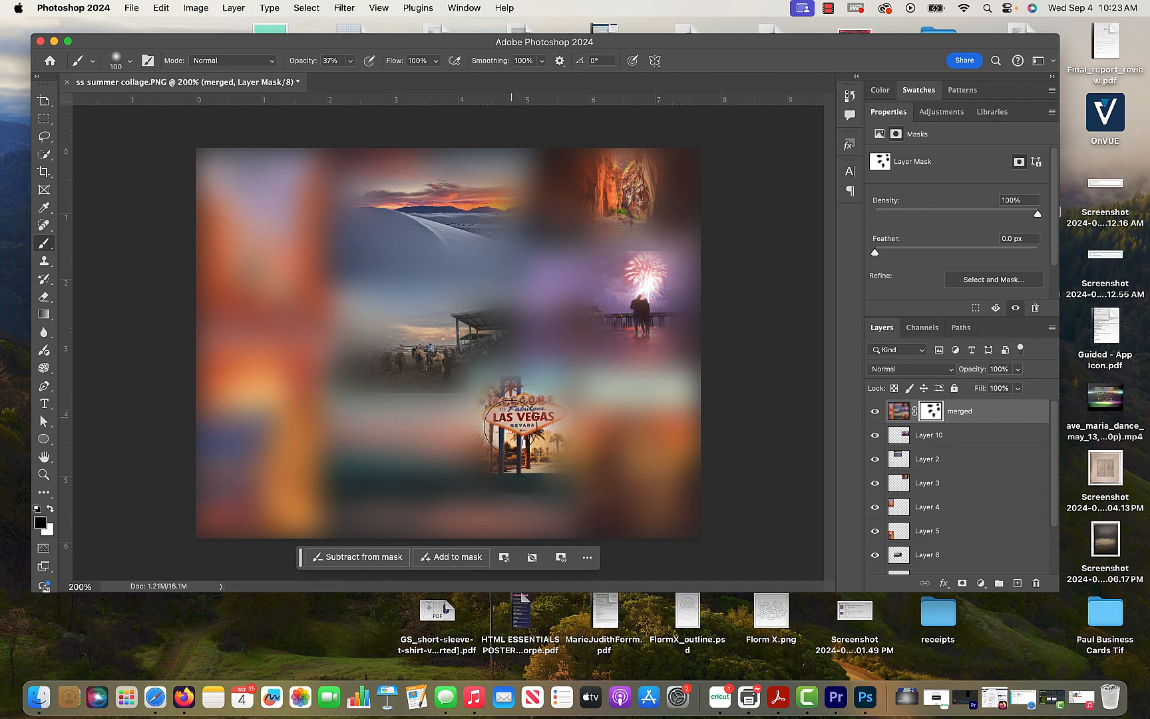
mouse_move(442, 448)
mouse_down()
mouse_move(421, 457)
mouse_move(398, 453)
mouse_move(421, 444)
mouse_move(387, 445)
mouse_up()
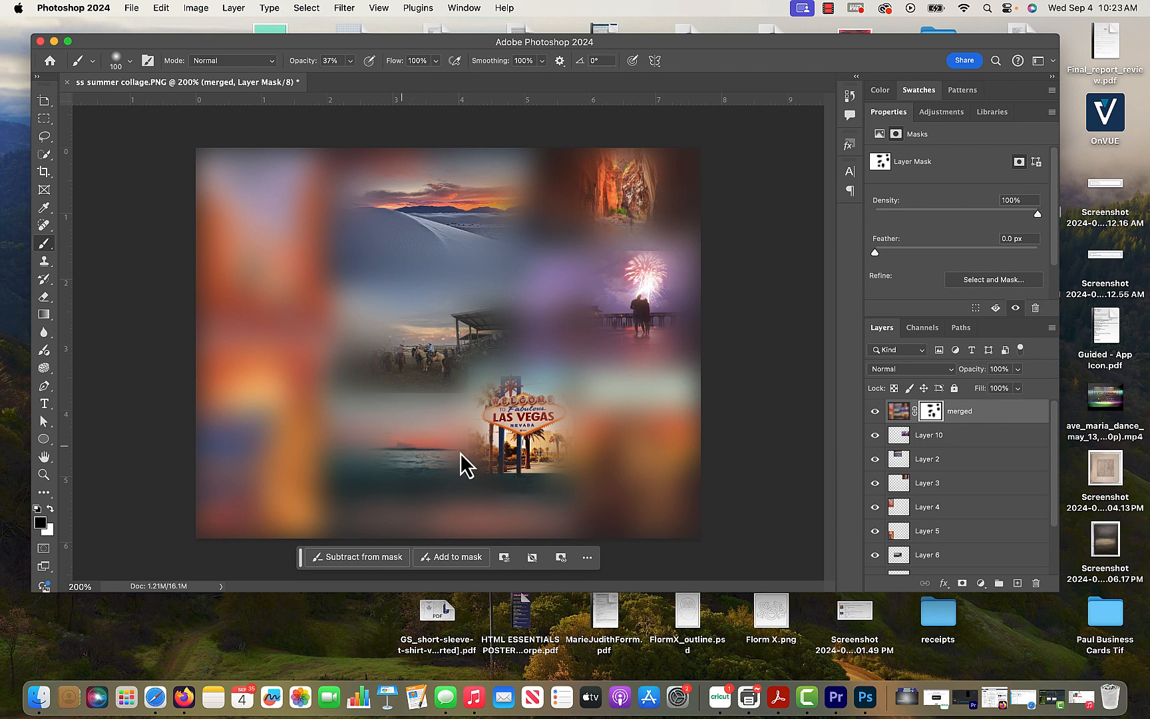
drag(612, 416, 631, 438)
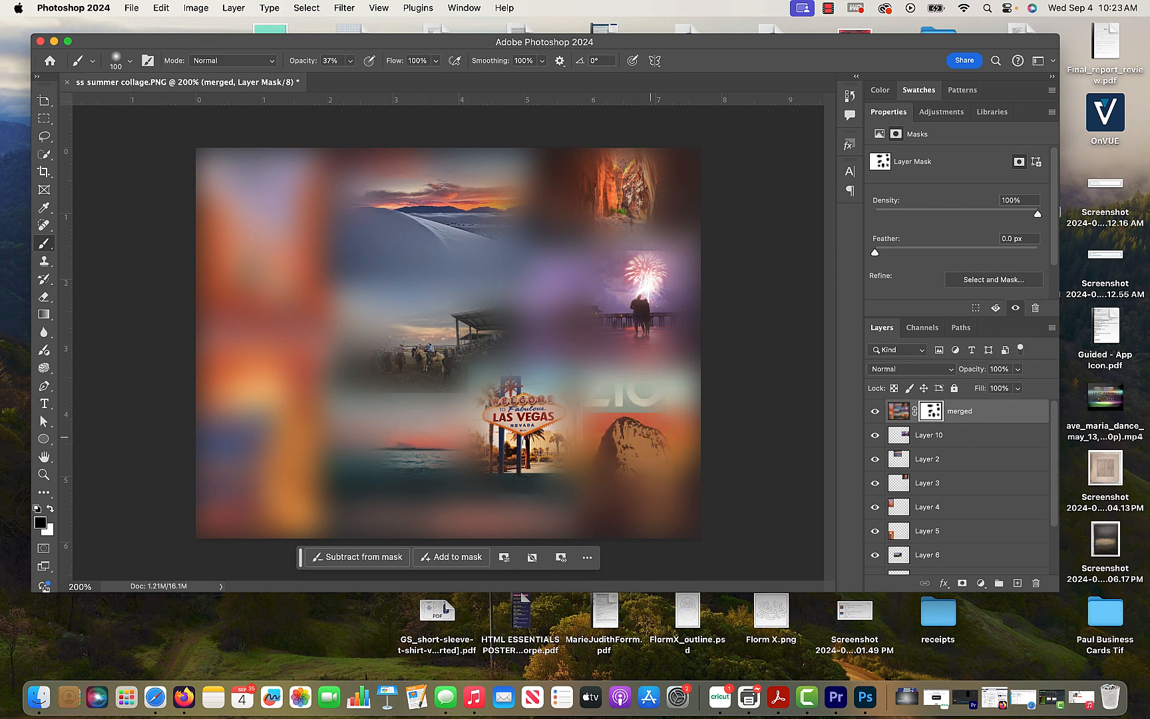
mouse_move(641, 500)
mouse_down()
mouse_move(608, 418)
mouse_move(638, 413)
mouse_move(663, 427)
mouse_move(646, 463)
mouse_up()
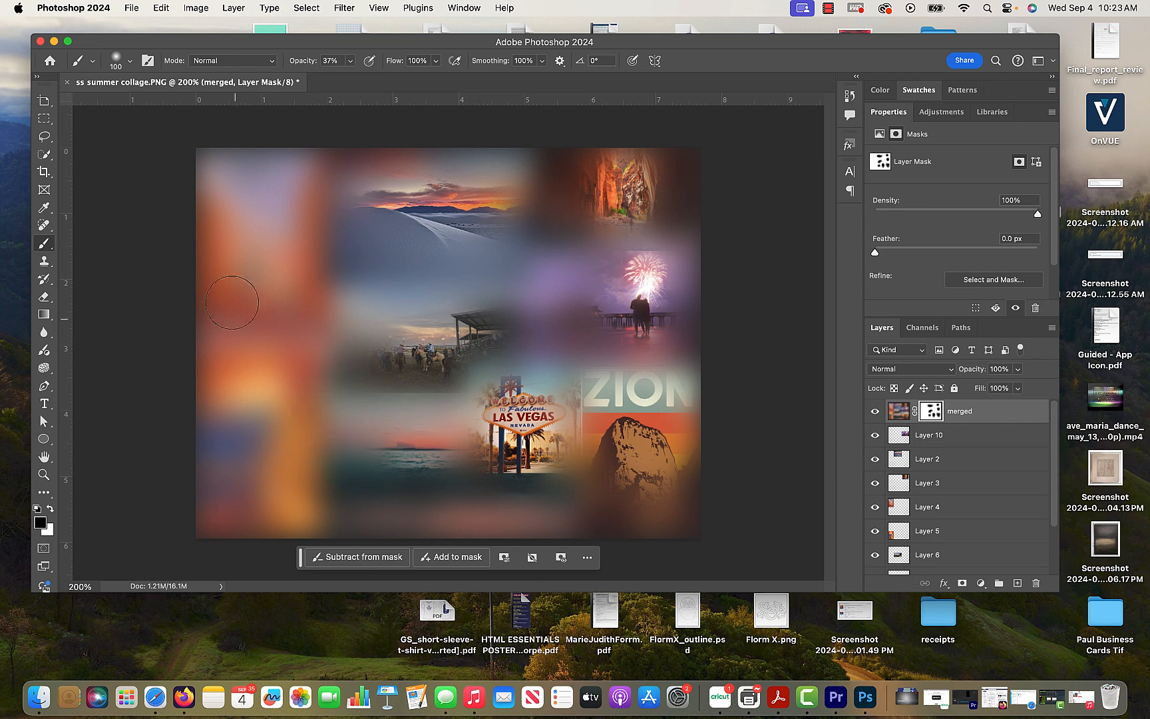
mouse_move(247, 213)
mouse_down()
mouse_move(256, 261)
mouse_move(253, 207)
mouse_move(248, 251)
mouse_move(237, 213)
mouse_move(244, 202)
mouse_move(259, 261)
mouse_move(263, 395)
mouse_move(255, 385)
mouse_move(248, 414)
mouse_move(241, 400)
mouse_move(247, 483)
mouse_move(259, 496)
mouse_move(273, 434)
mouse_move(275, 494)
mouse_move(261, 496)
mouse_move(225, 448)
mouse_move(264, 453)
mouse_move(279, 442)
mouse_move(300, 488)
mouse_move(286, 446)
mouse_move(243, 459)
mouse_up()
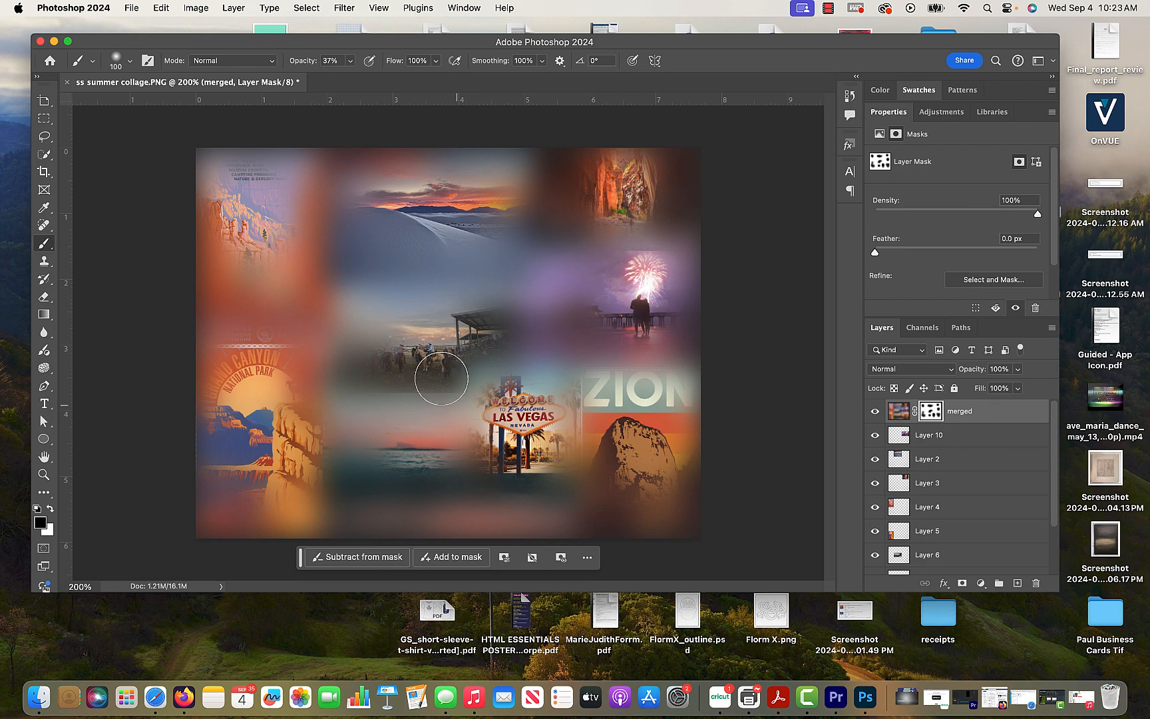
- Toggle the merged layer's visibility repeatedly to compare the masked blur with the original collage
click(876, 411)
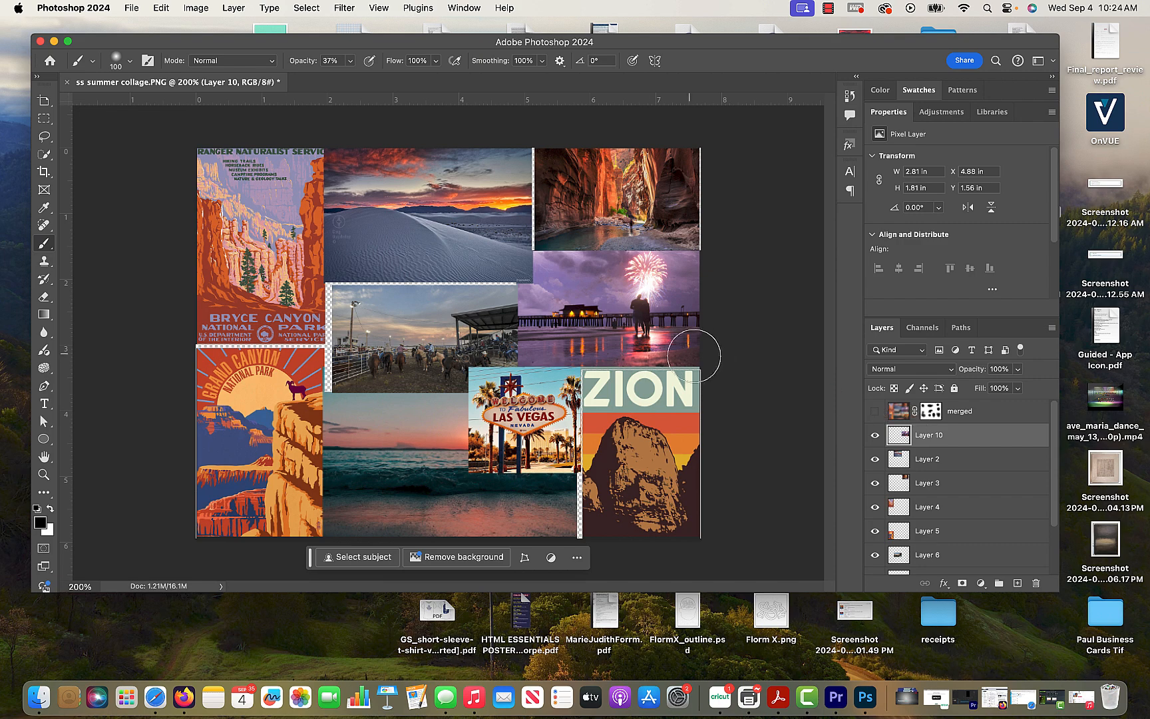
click(875, 412)
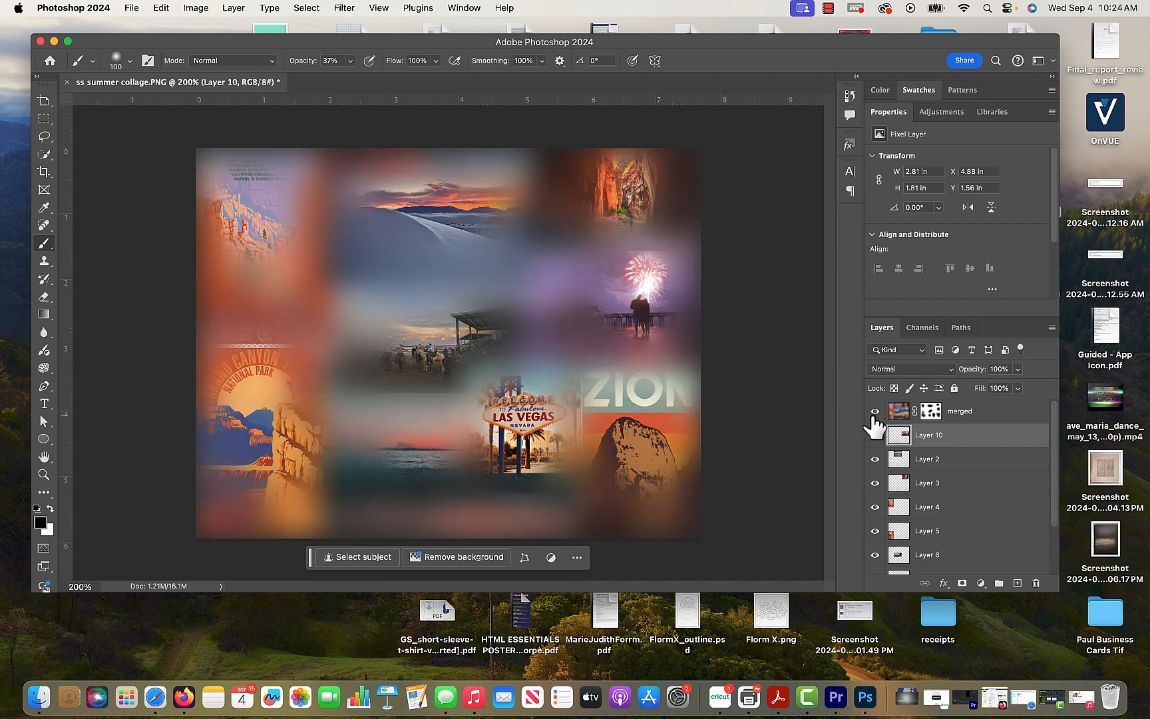
click(876, 412)
click(876, 411)
click(876, 411)
click(876, 411)
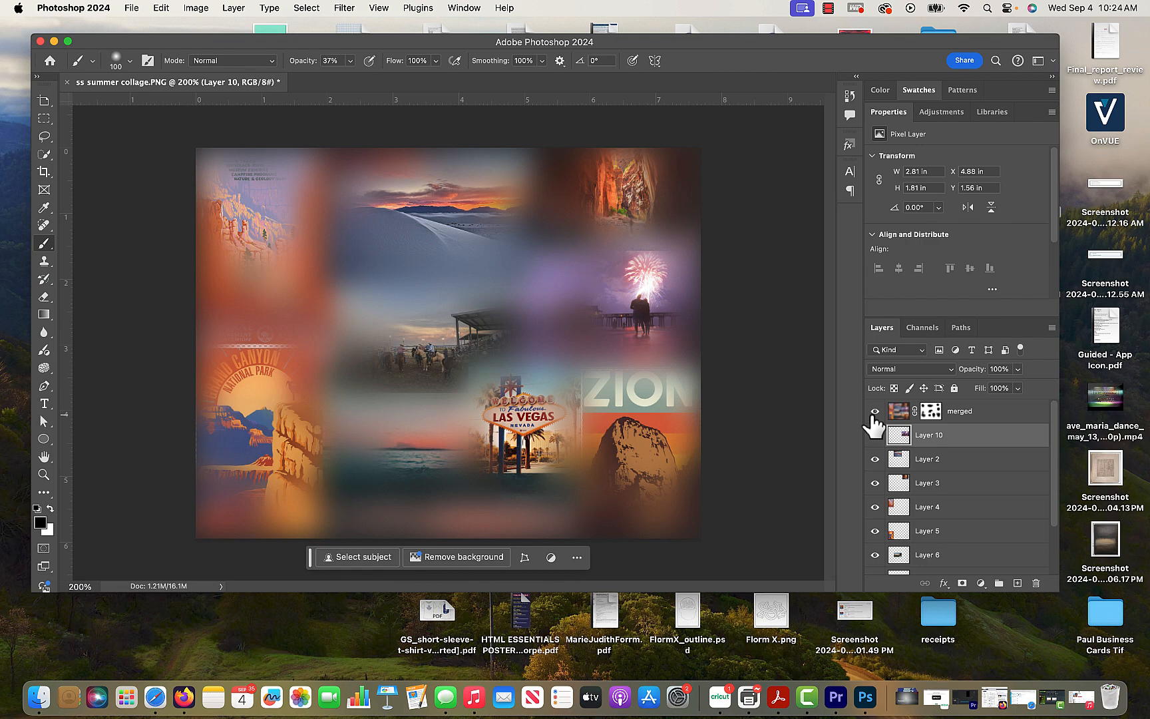